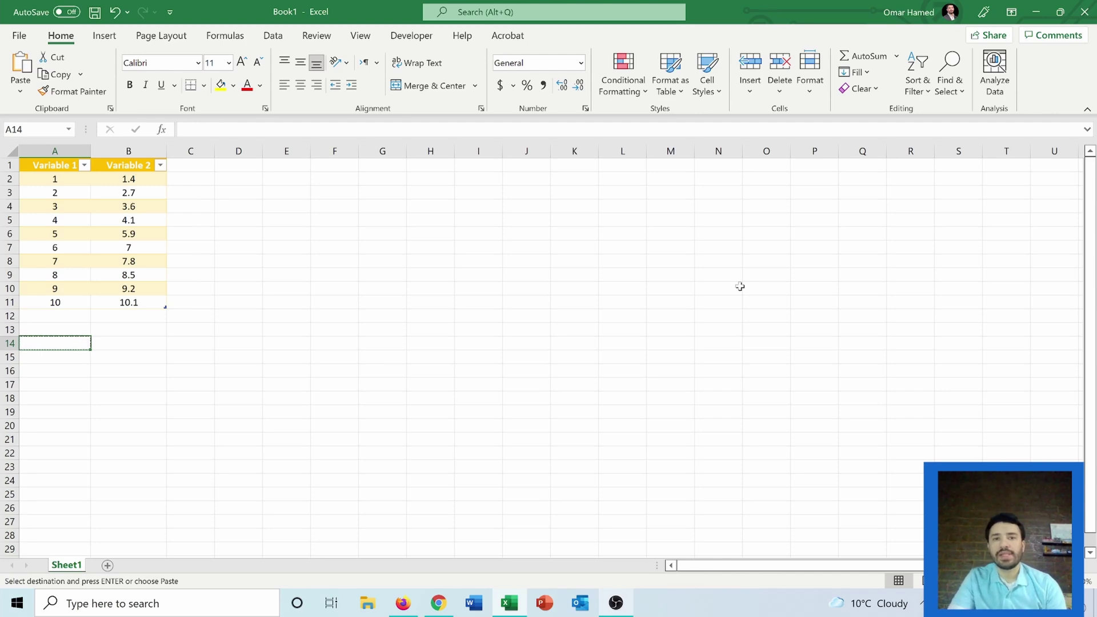
Label A14 'Slope' and enter =SLOPE(Table1[Variable 2],Table1[Variable 1]) in B14, giving 0.972727273
{"action": "key", "text": "Escape"}
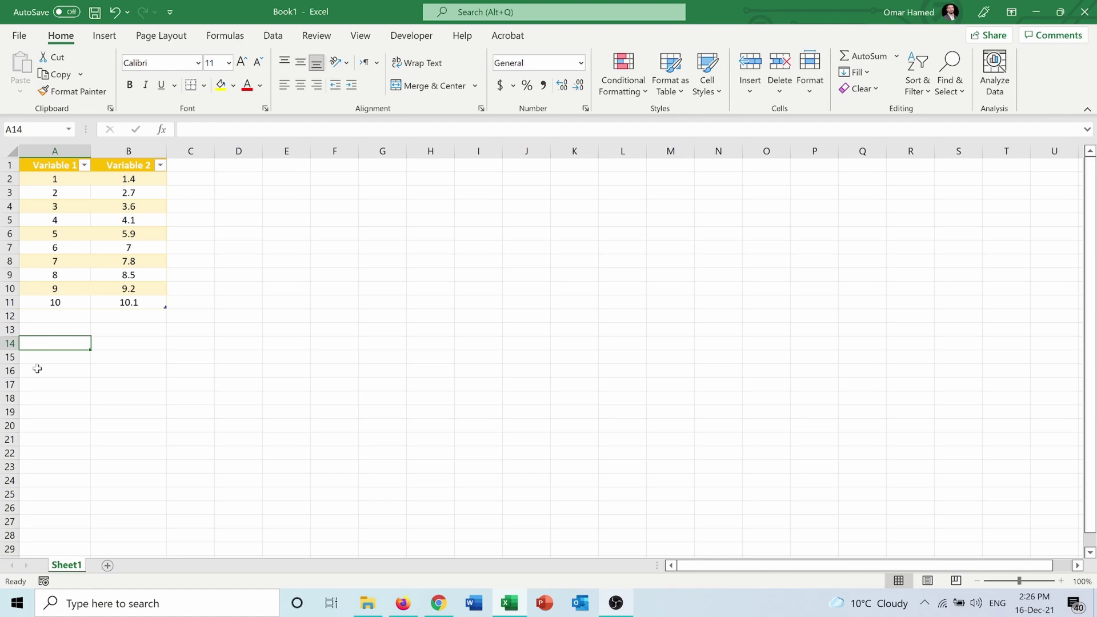
{"action": "type", "text": "Slope"}
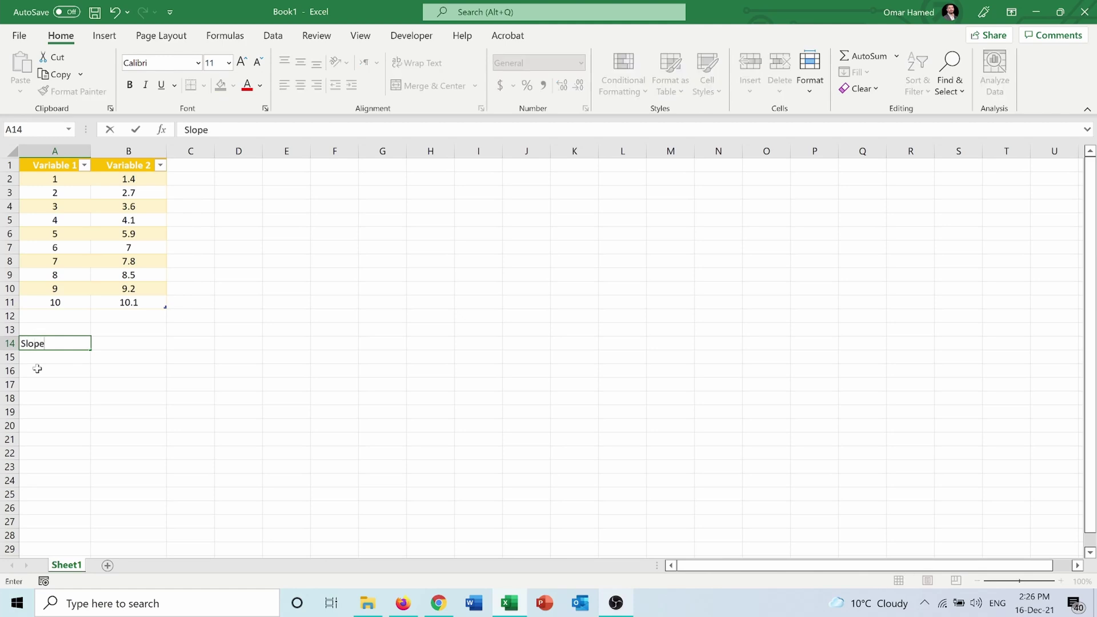
{"action": "key", "text": "Tab"}
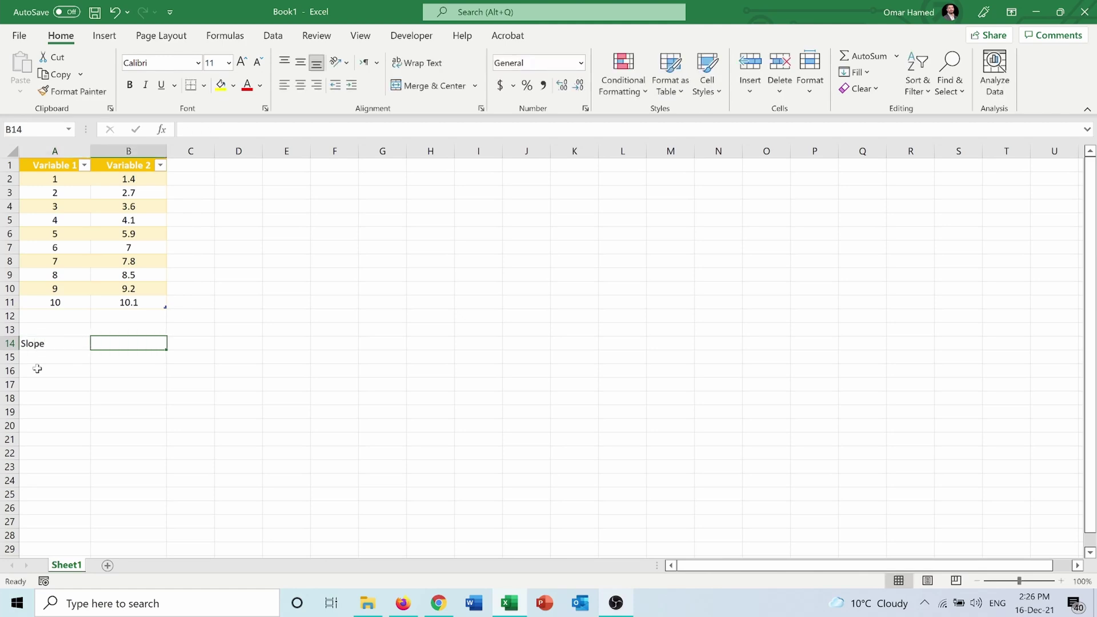
{"action": "type", "text": "=slope"}
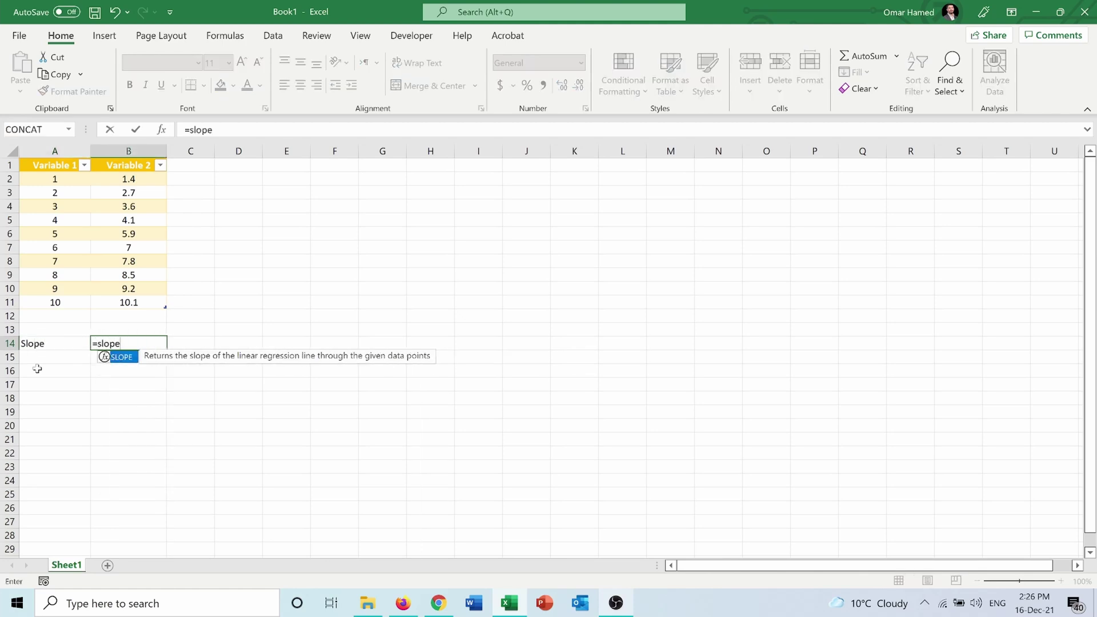
{"action": "double_click", "coordinate": [122, 357]}
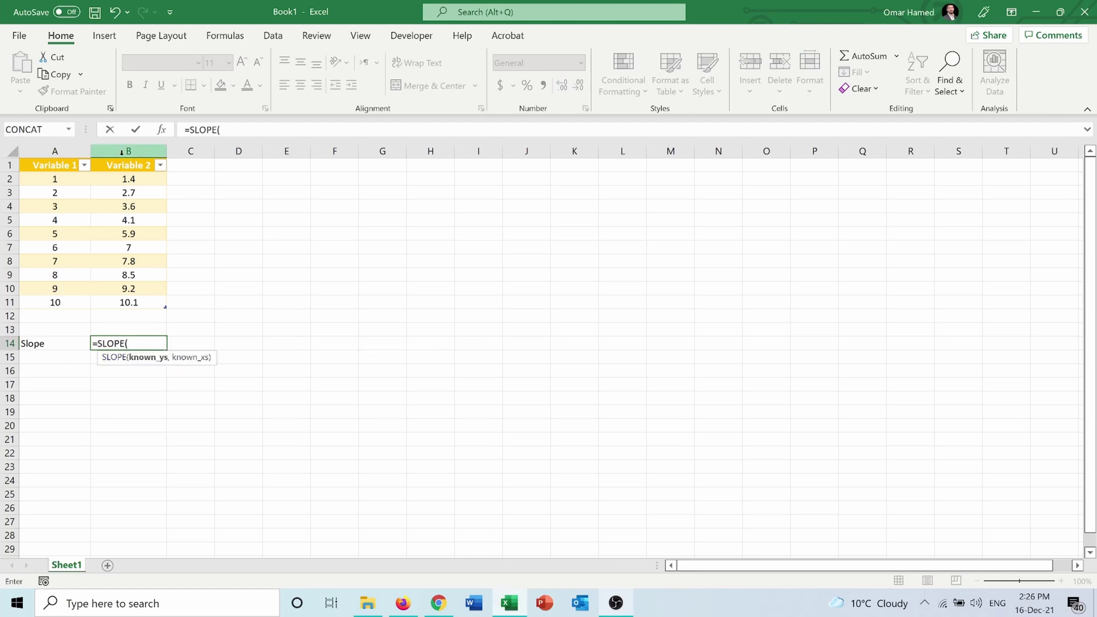
{"action": "left_click_drag", "start_coordinate": [134, 179], "coordinate": [139, 301]}
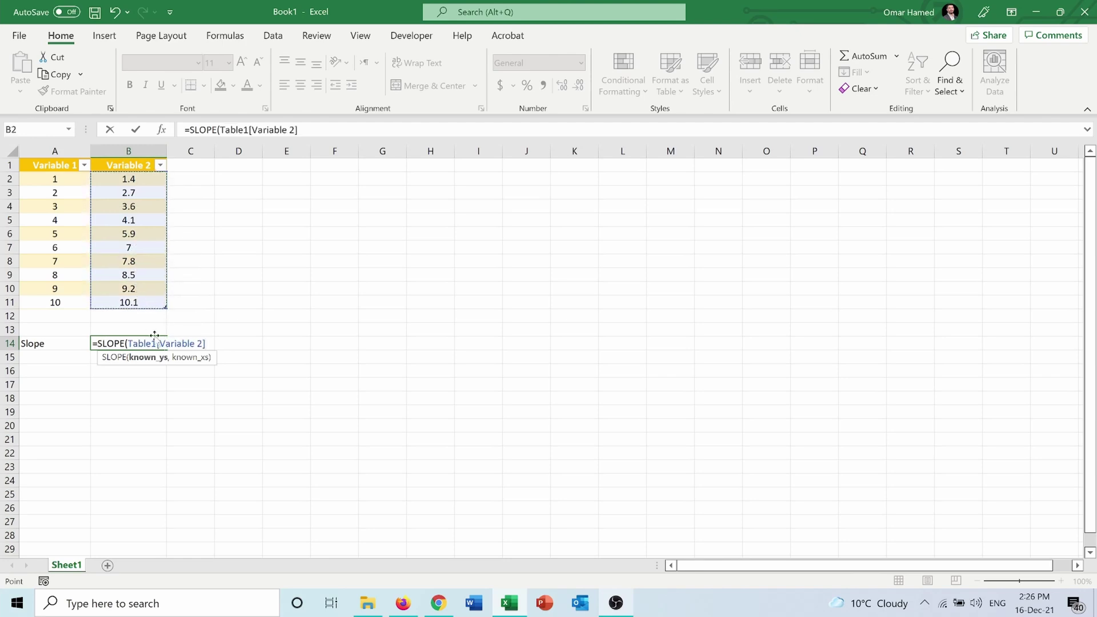
{"action": "type", "text": ","}
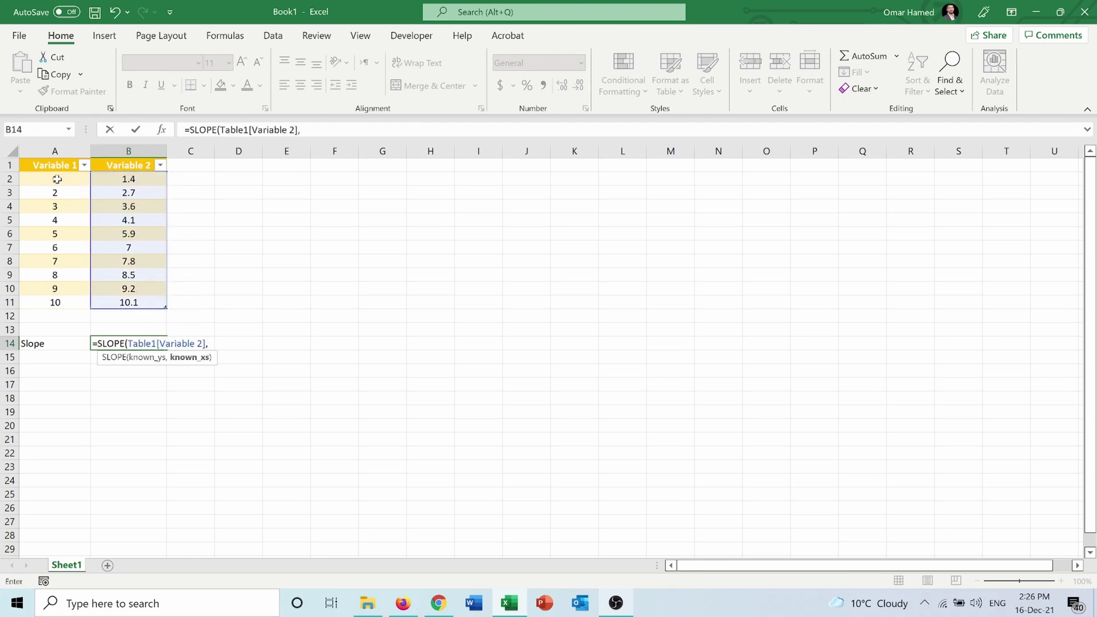
{"action": "left_click_drag", "start_coordinate": [58, 179], "coordinate": [64, 298]}
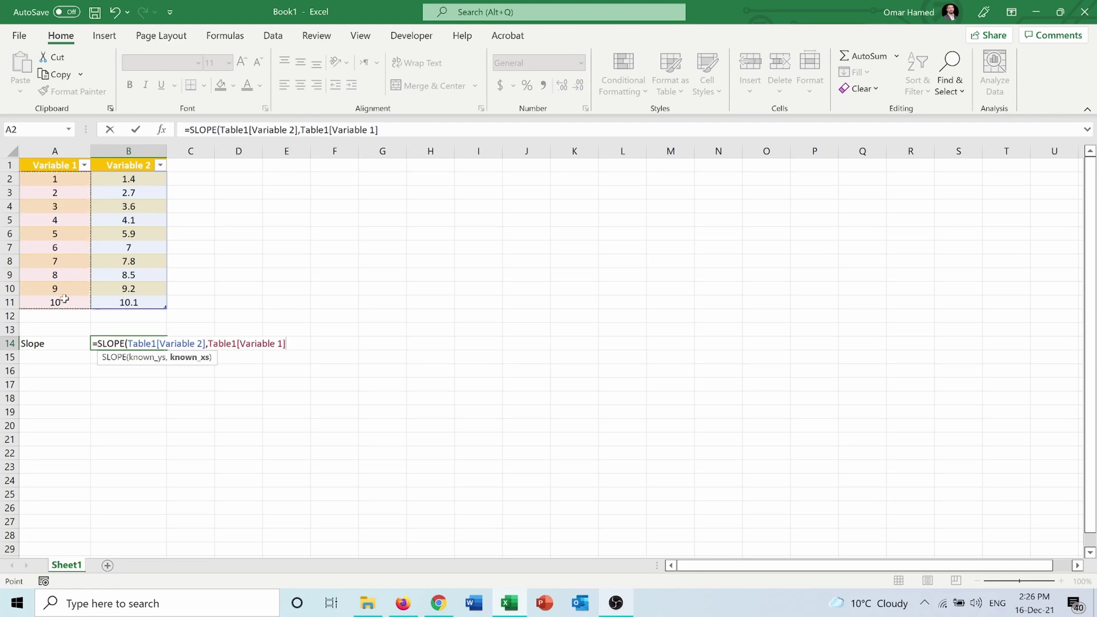
{"action": "type", "text": ")"}
{"action": "key", "text": "Return"}
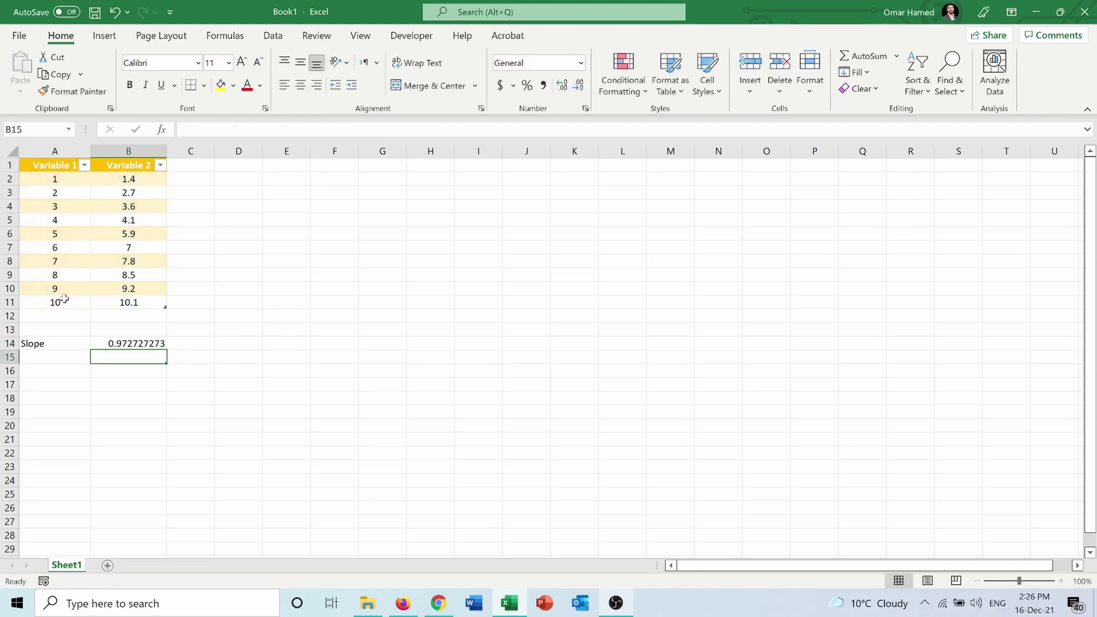
{"action": "left_click", "coordinate": [54, 343]}
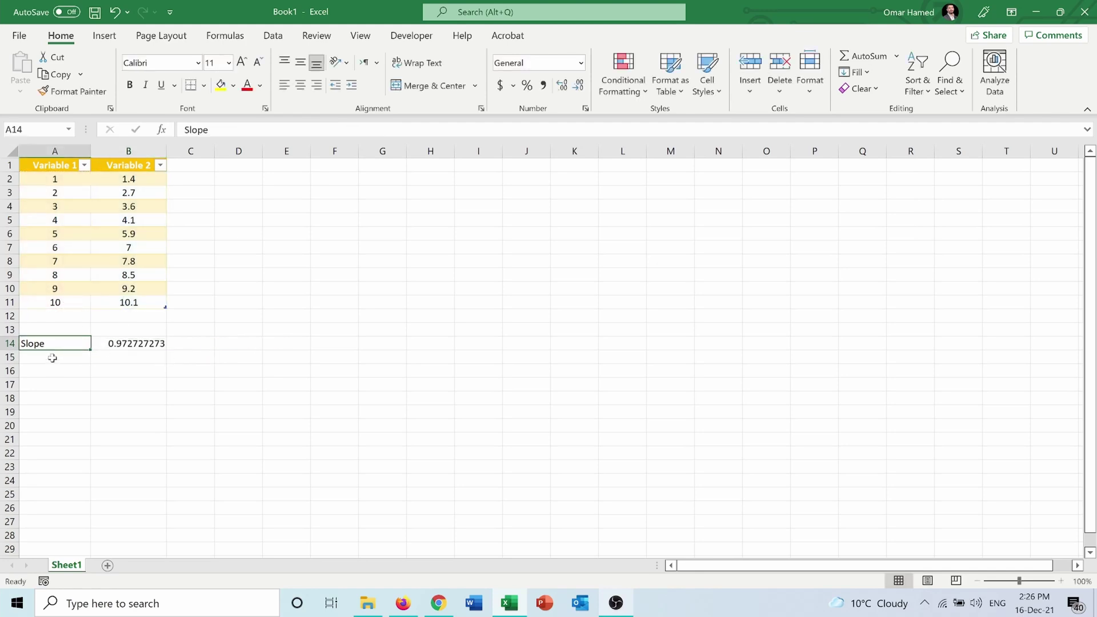
Label A15 'y-intercept' and enter =INTERCEPT(Table1[Variable 2],Table1[Variable 1]) in B15, giving 0.68
{"action": "left_click", "coordinate": [52, 358]}
{"action": "type", "text": "y"}
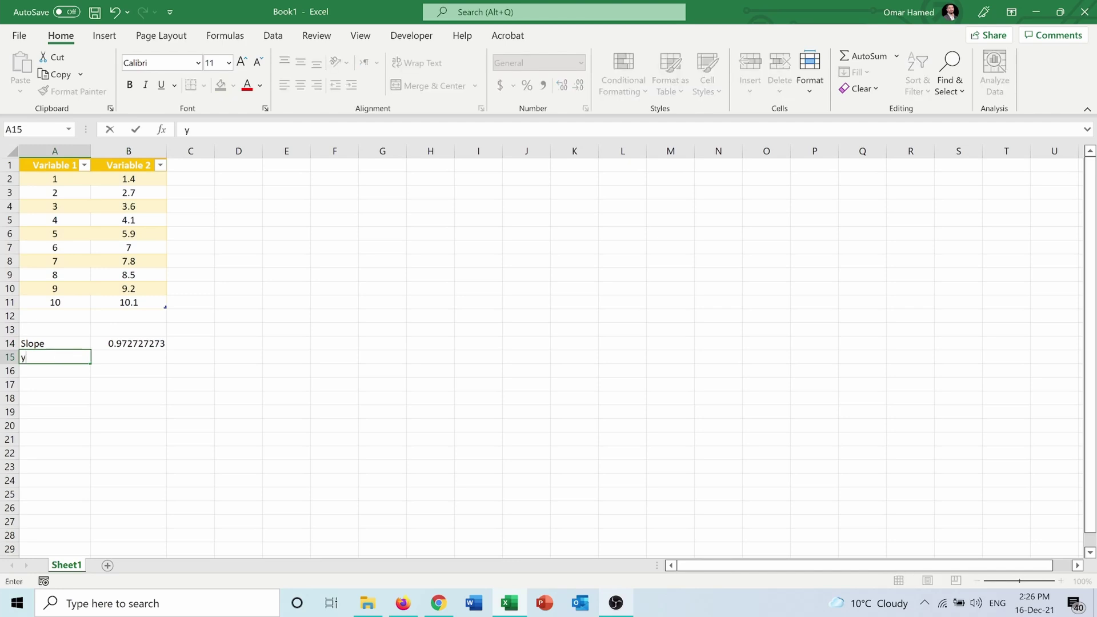
{"action": "type", "text": "-intercept"}
{"action": "left_click", "coordinate": [136, 359]}
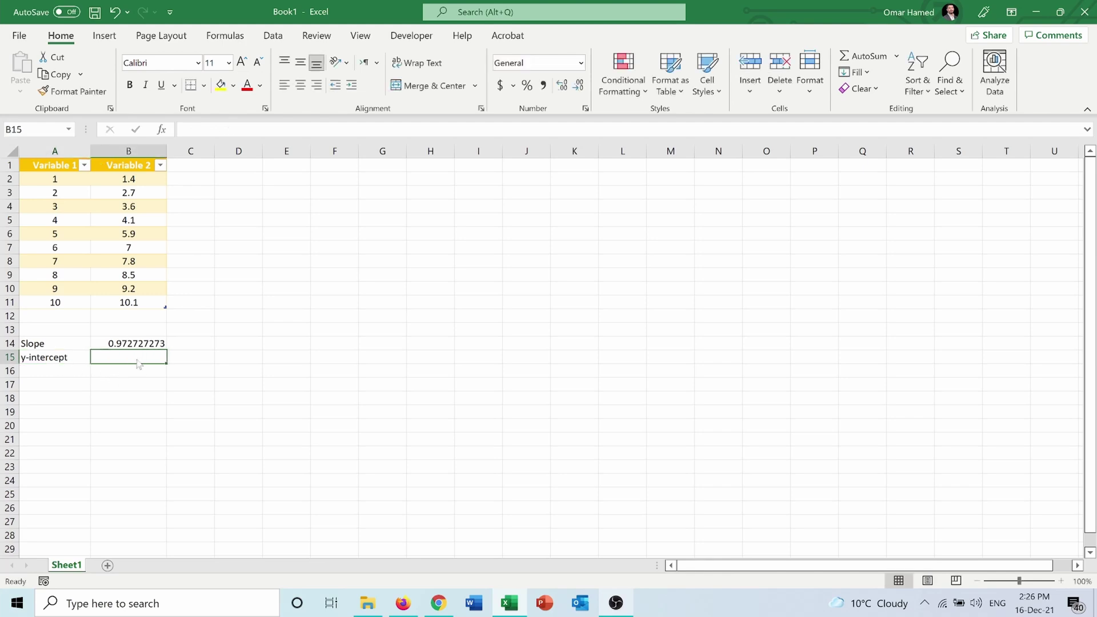
{"action": "type", "text": "=inte"}
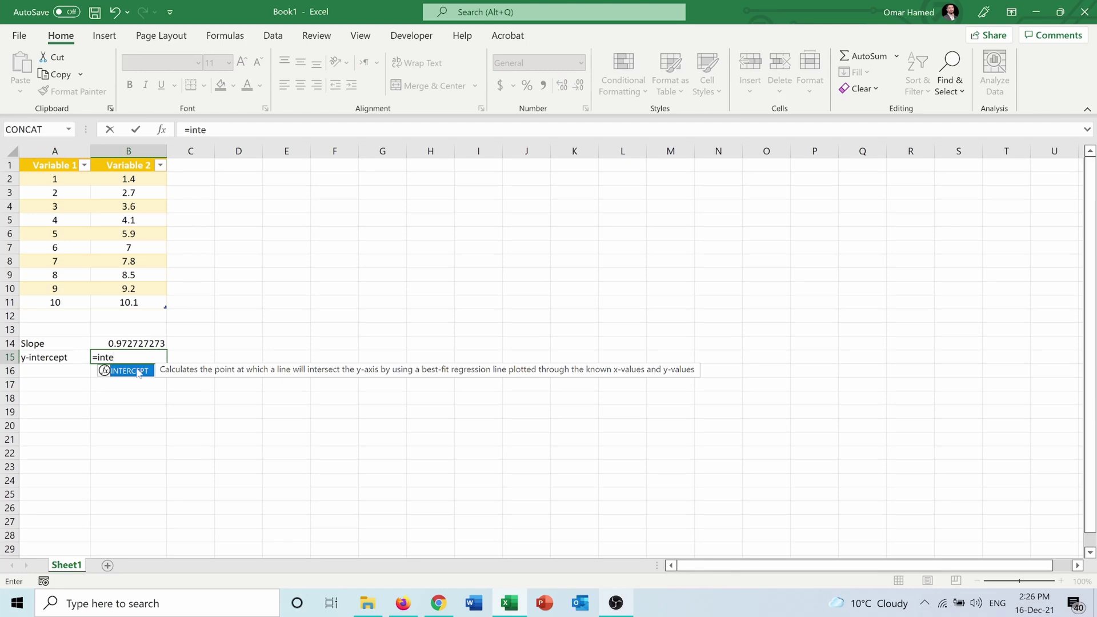
{"action": "double_click", "coordinate": [138, 372]}
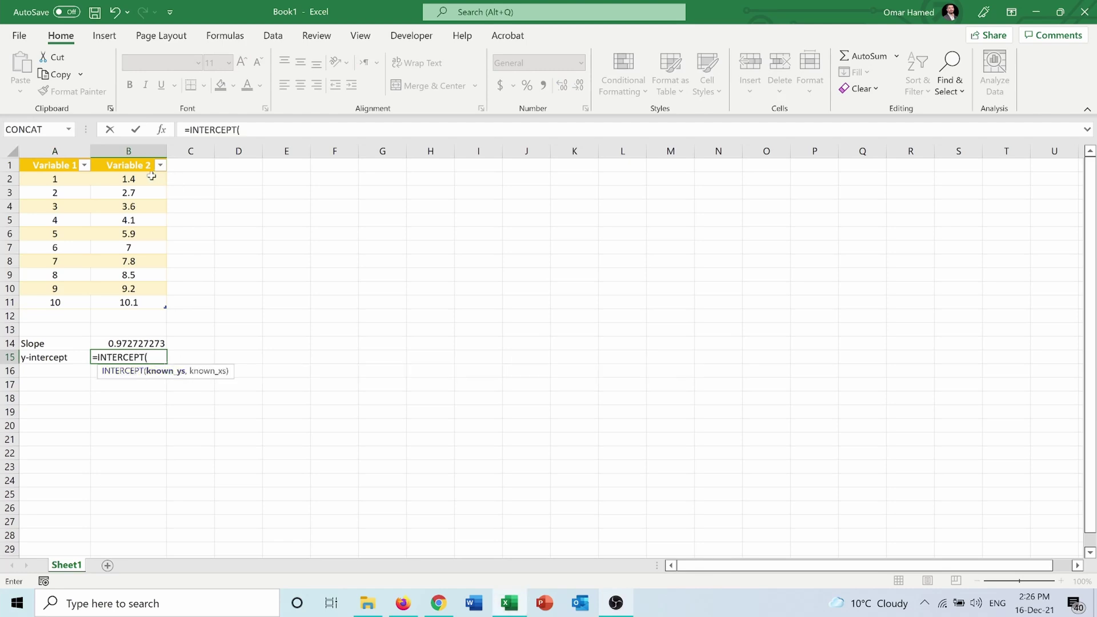
{"action": "left_click_drag", "start_coordinate": [152, 178], "coordinate": [151, 301]}
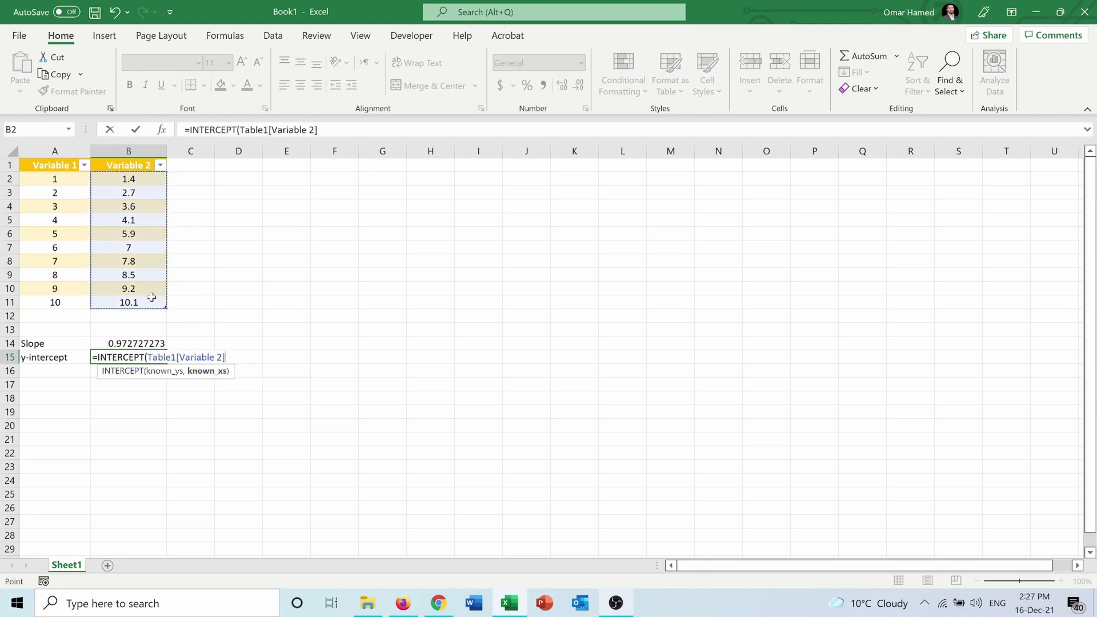
{"action": "type", "text": ","}
{"action": "left_click_drag", "start_coordinate": [59, 181], "coordinate": [89, 303]}
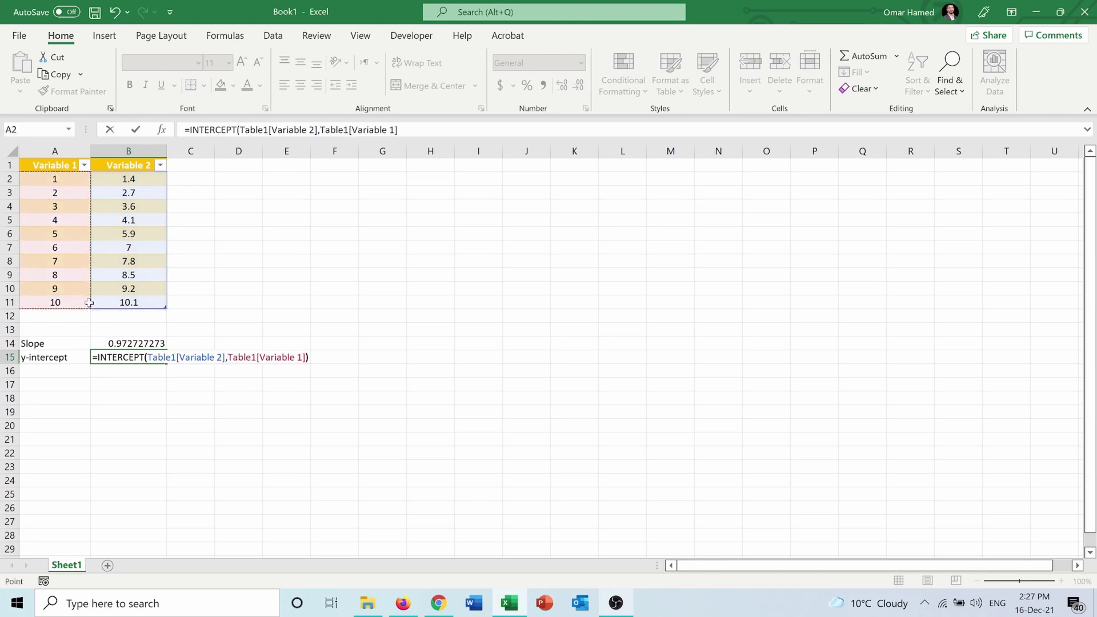
{"action": "key", "text": "Return"}
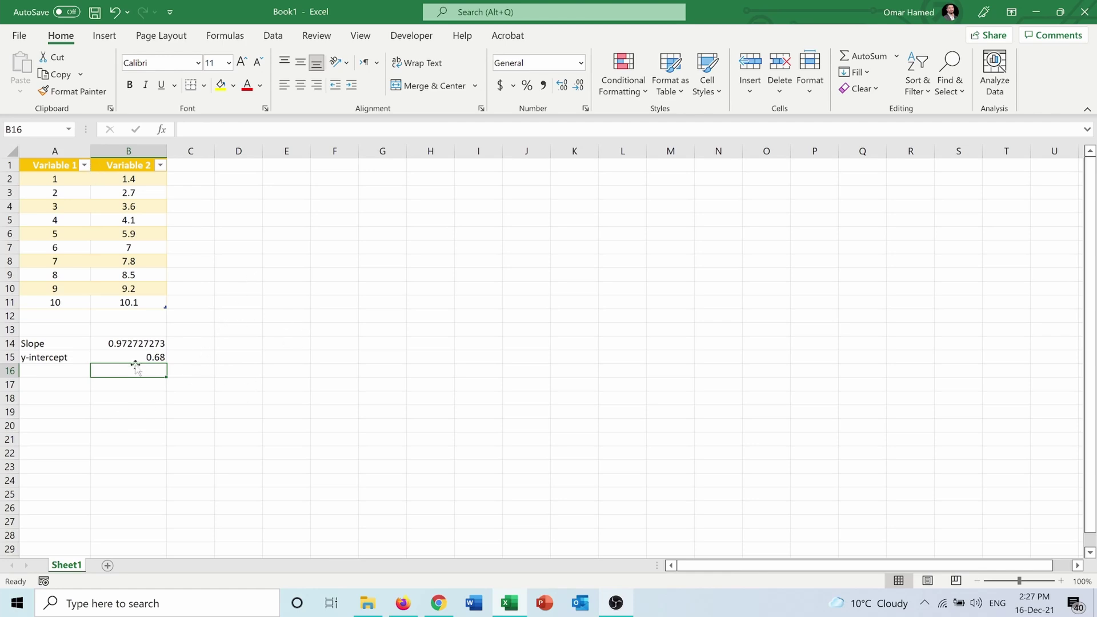
Type 'y= mx +b' in D14 and 'y = 0.97x + 0.68' in E14
{"action": "left_click", "coordinate": [252, 342]}
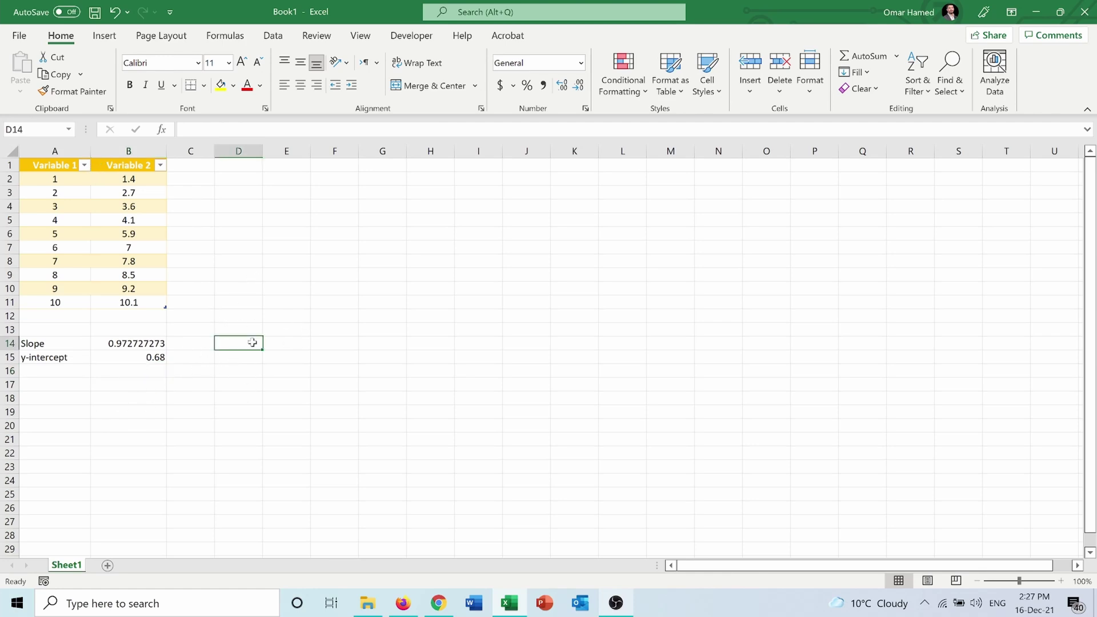
{"action": "type", "text": "y="}
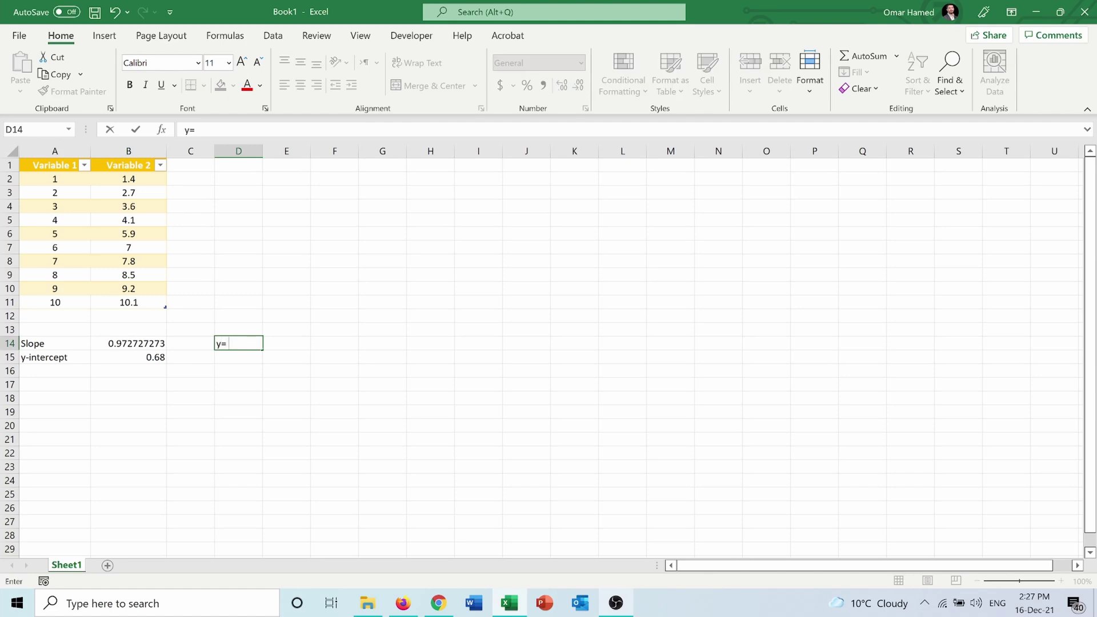
{"action": "type", "text": " mx +b"}
{"action": "left_click_drag", "start_coordinate": [229, 343], "coordinate": [255, 343]}
{"action": "left_click", "coordinate": [282, 345]}
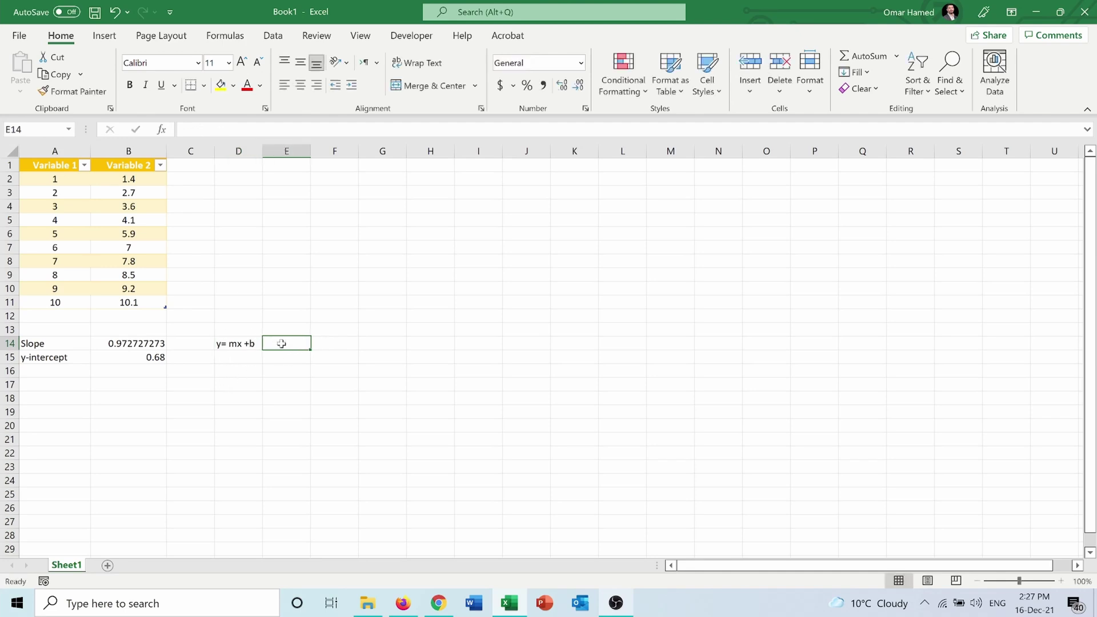
{"action": "type", "text": "y"}
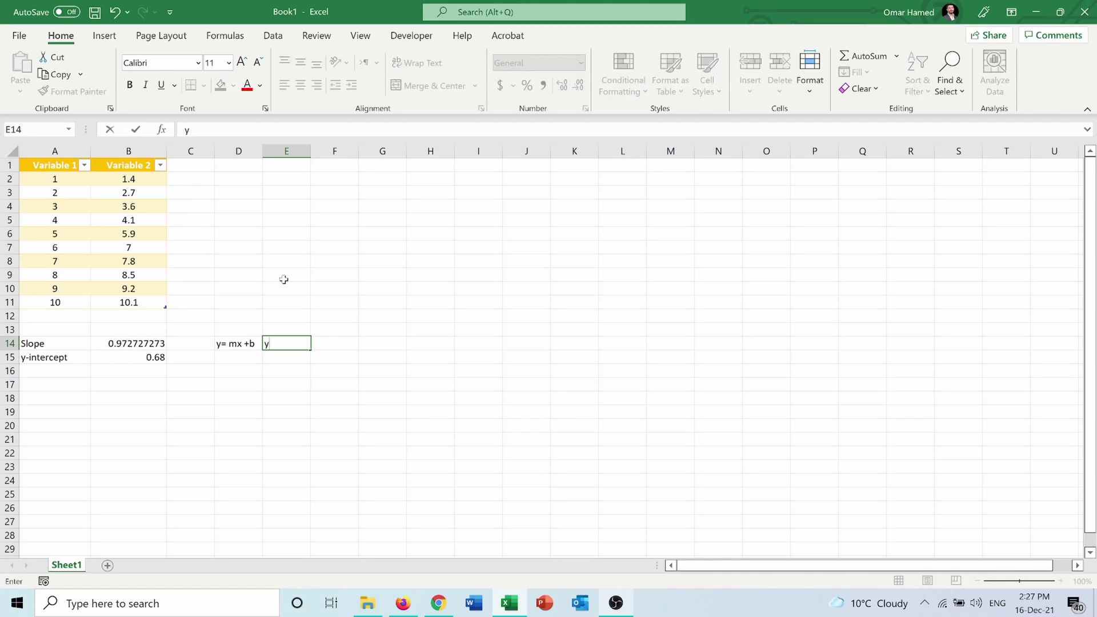
{"action": "type", "text": " = 0.97x + 0.68"}
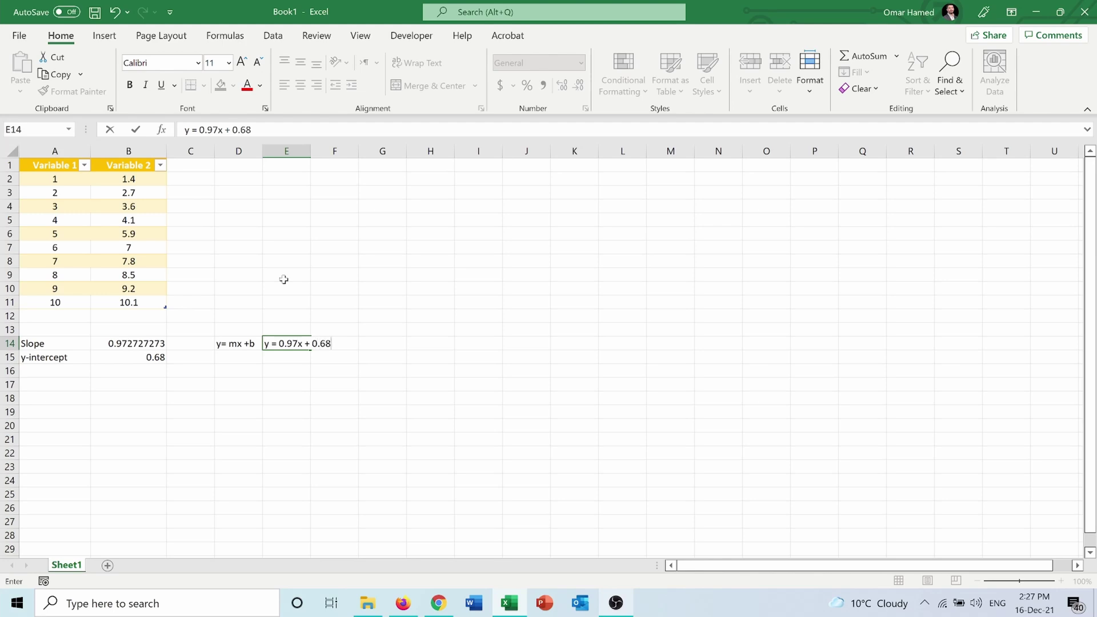
Autofit column E to the equation and fill cell E14 yellow
{"action": "left_click", "coordinate": [306, 151]}
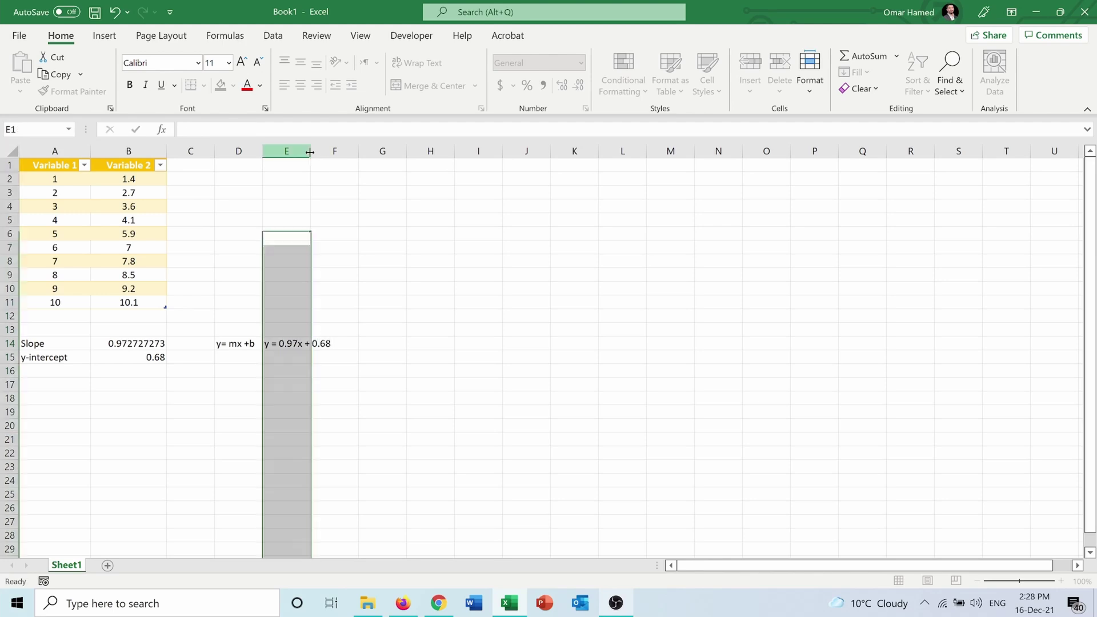
{"action": "double_click", "coordinate": [309, 152]}
{"action": "left_click", "coordinate": [240, 468]}
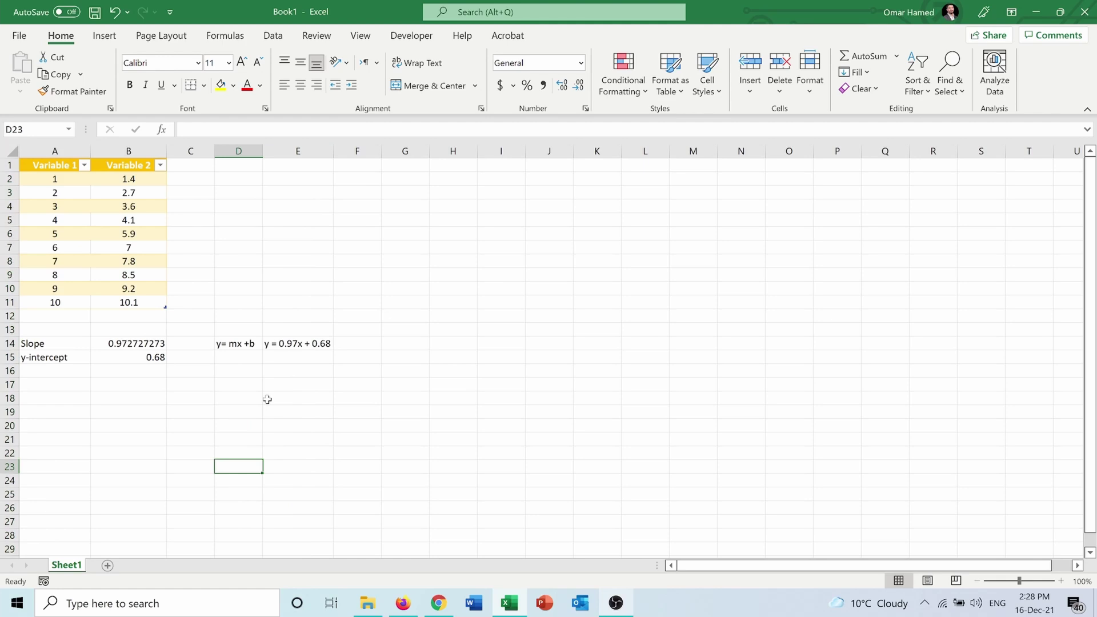
{"action": "left_click", "coordinate": [288, 341]}
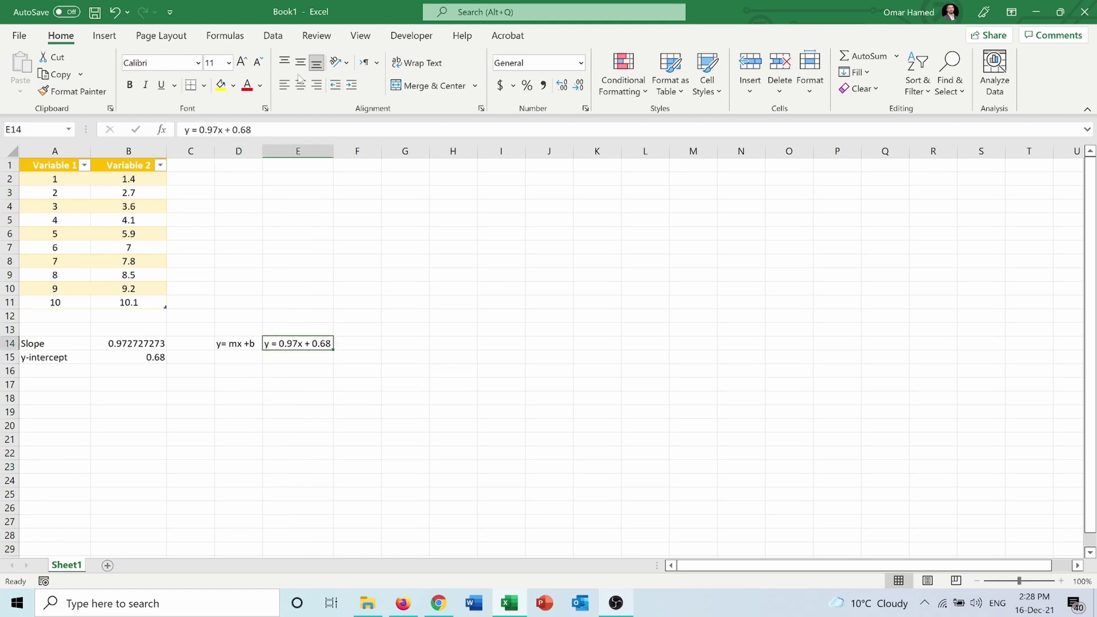
{"action": "left_click", "coordinate": [221, 85]}
{"action": "left_click_drag", "start_coordinate": [251, 383], "coordinate": [262, 400]}
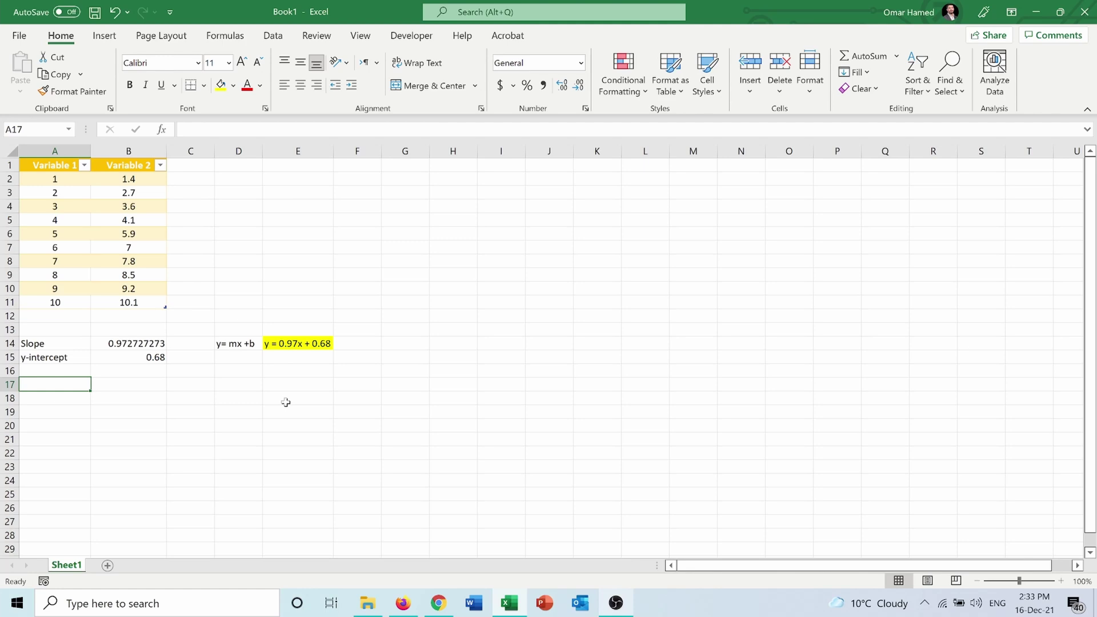
Label A17 'R' and enter =CORREL(Table1[Variable 1],Table1[Variable 2]) in B17, giving 0.994286967
{"action": "type", "text": "R"}
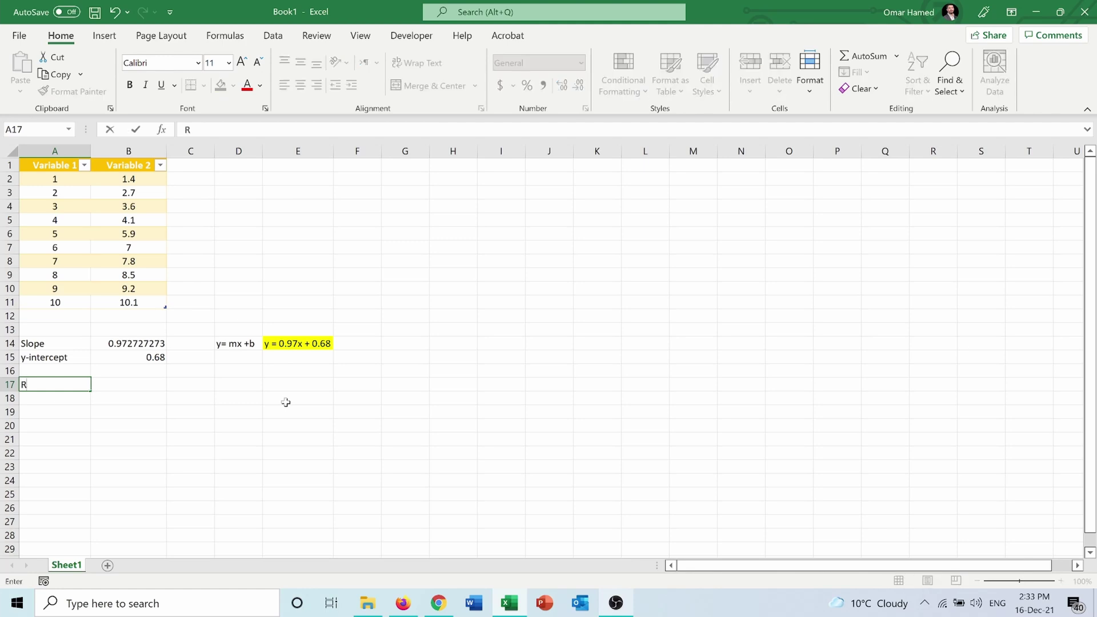
{"action": "left_click", "coordinate": [149, 383]}
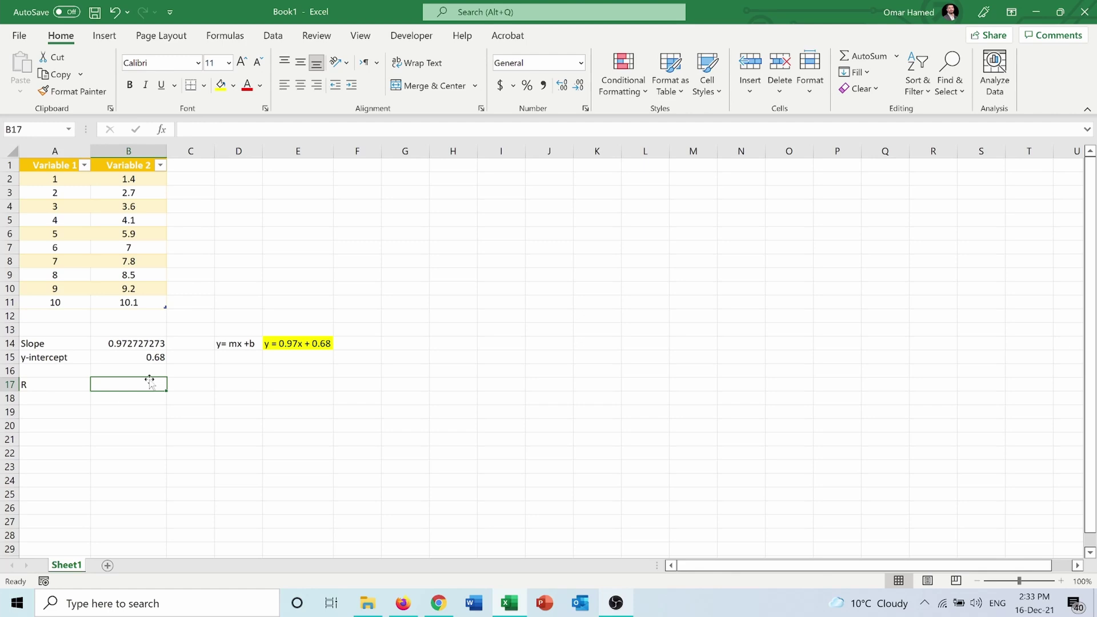
{"action": "type", "text": "=corr"}
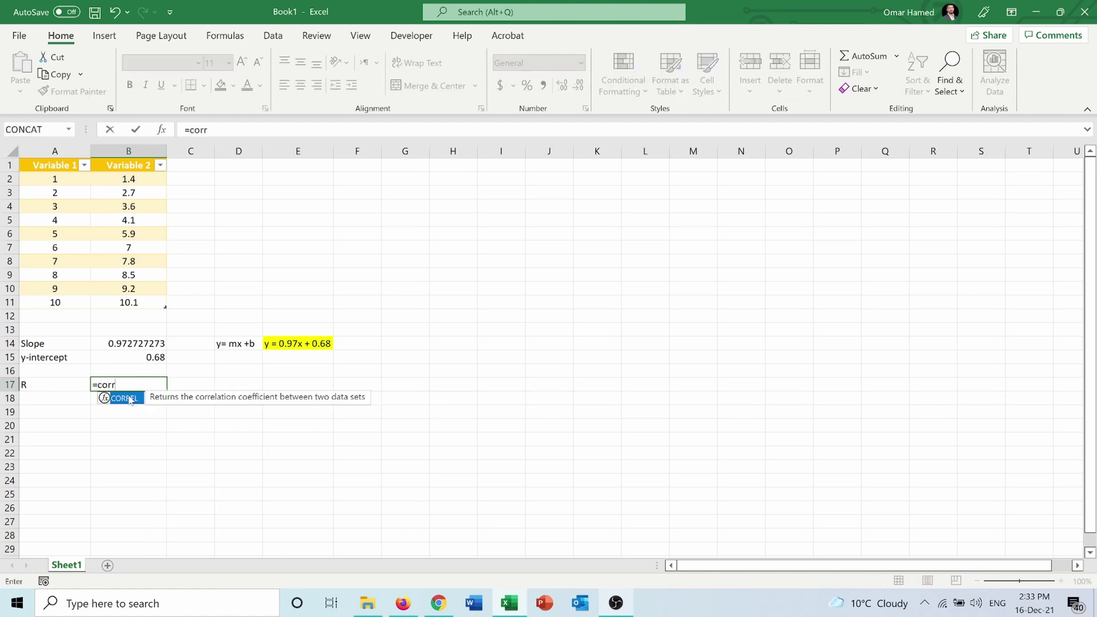
{"action": "double_click", "coordinate": [132, 399]}
{"action": "left_click", "coordinate": [58, 179]}
{"action": "left_click_drag", "start_coordinate": [58, 179], "coordinate": [75, 302]}
{"action": "type", "text": ","}
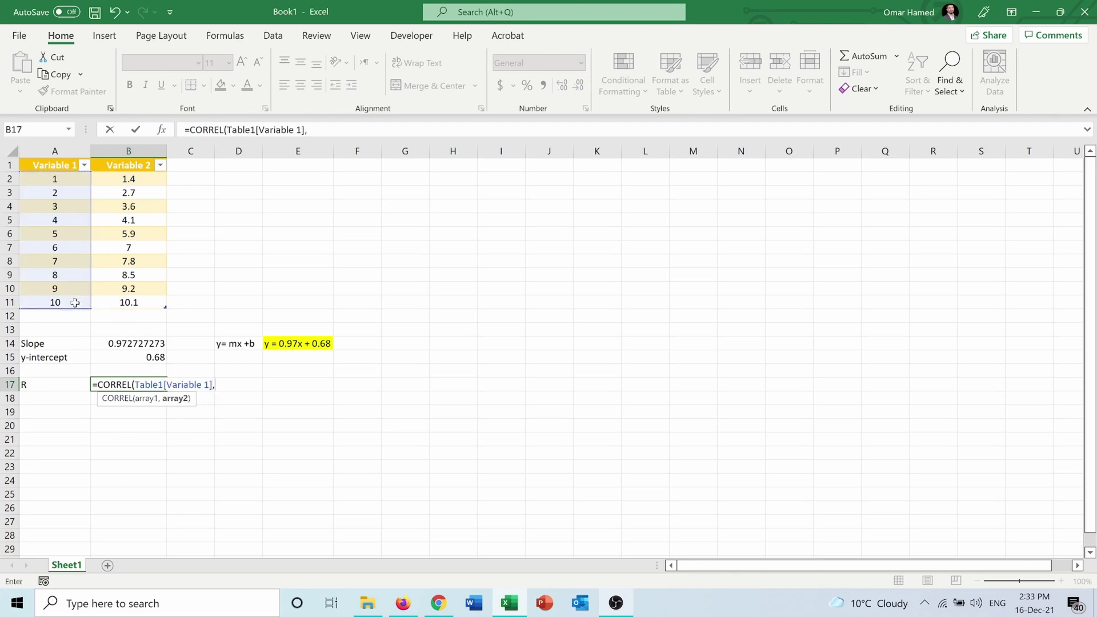
{"action": "left_click_drag", "start_coordinate": [148, 180], "coordinate": [154, 301]}
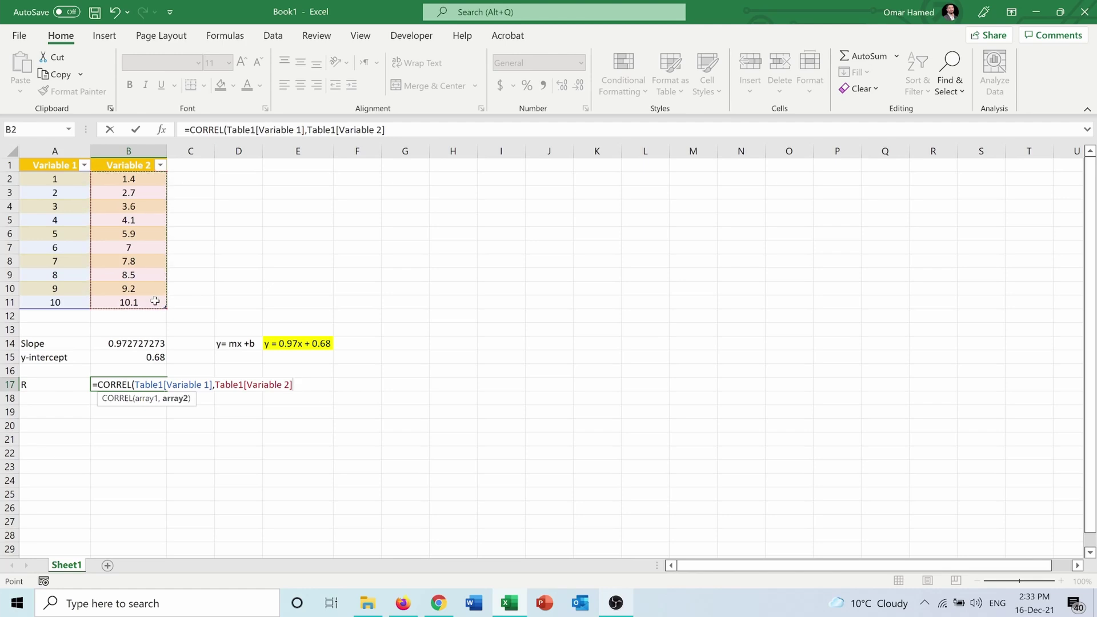
{"action": "type", "text": ")"}
{"action": "key", "text": "Return"}
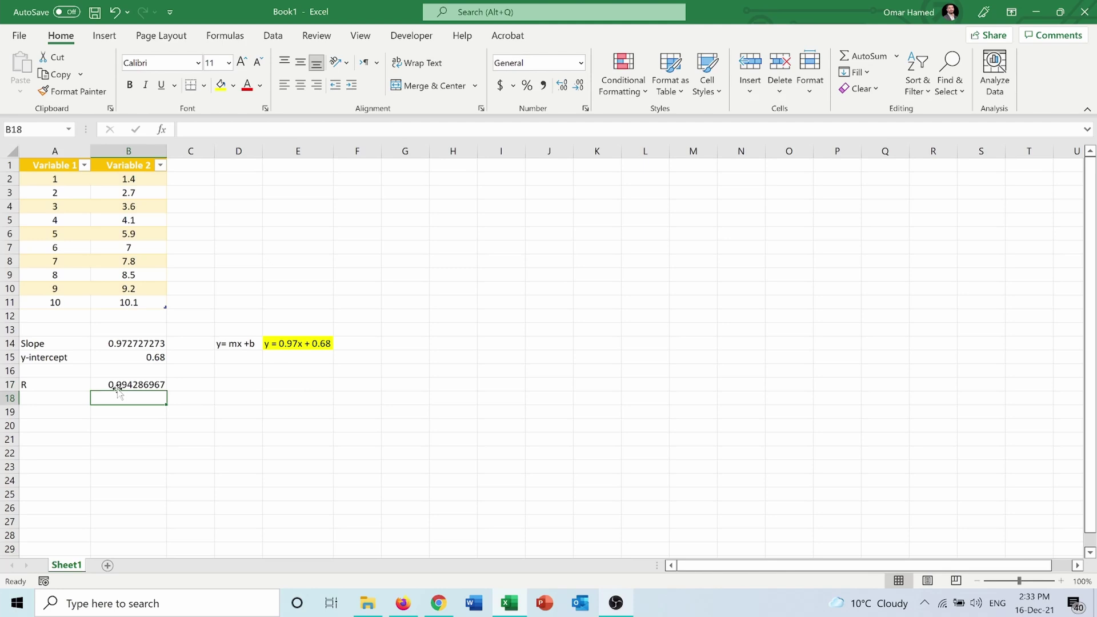
{"action": "left_click", "coordinate": [59, 396]}
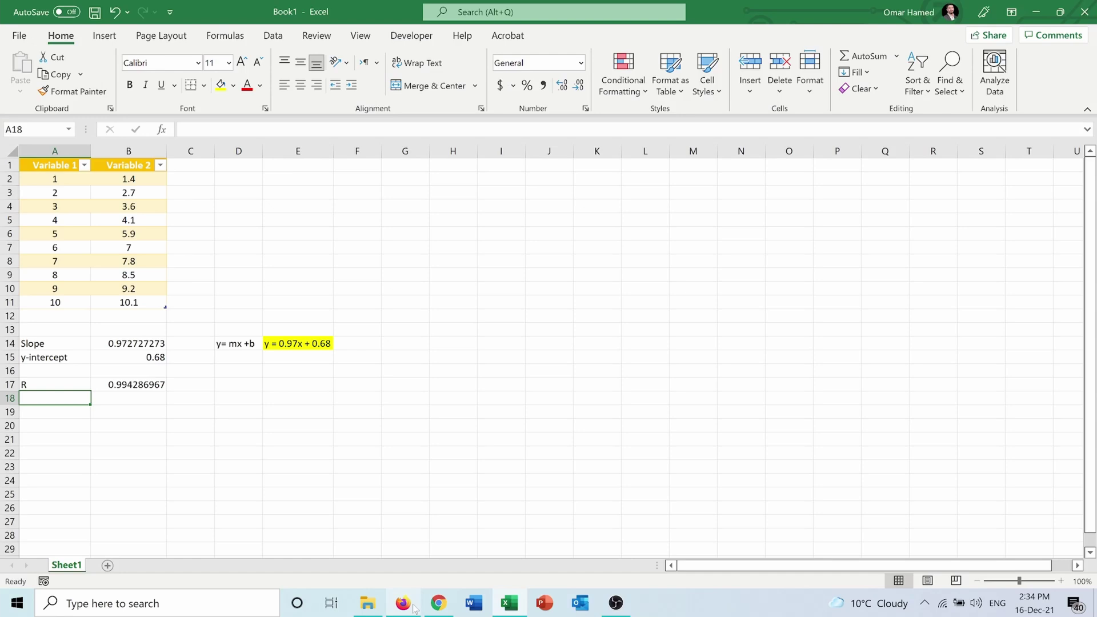
Label A18 'R^2' and enter =SQRT(B17) in B18, giving 0.997139392
{"action": "type", "text": "R"}
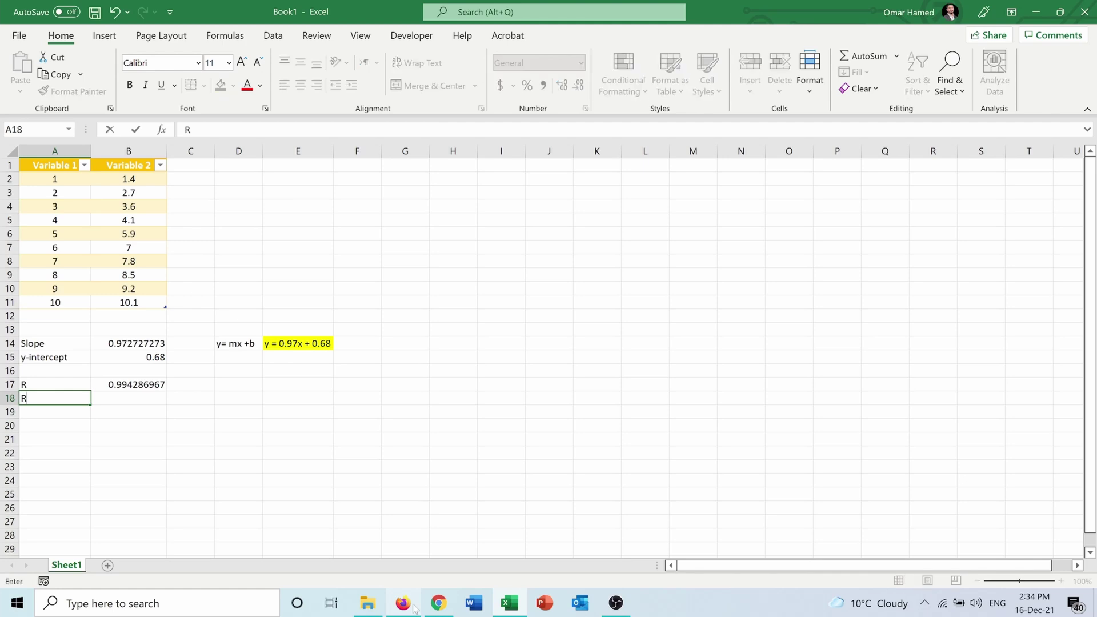
{"action": "type", "text": "^2"}
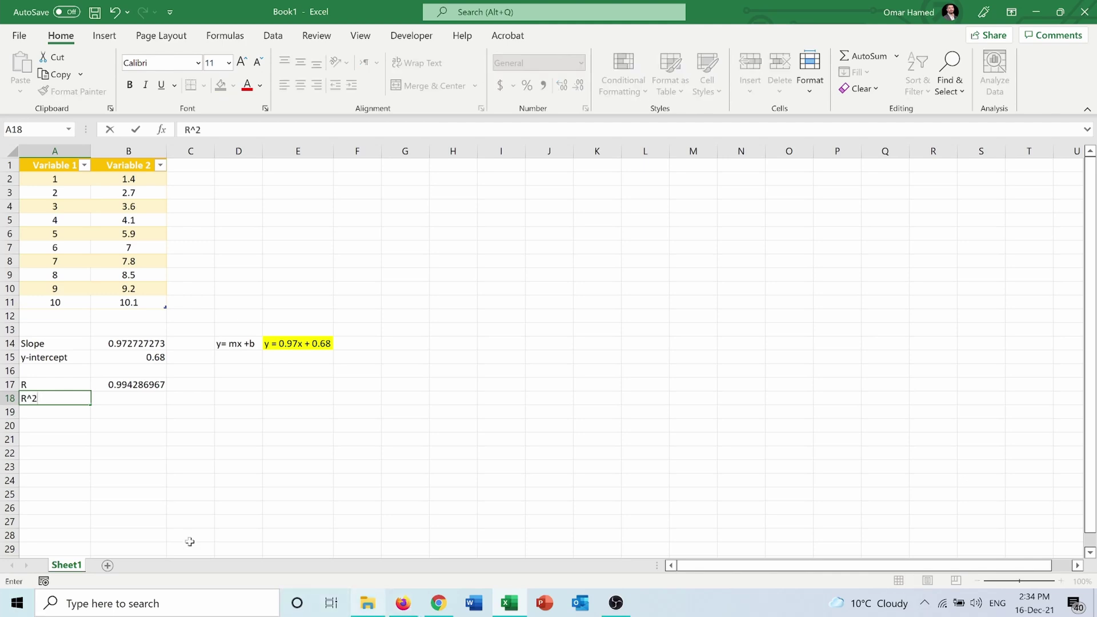
{"action": "left_click", "coordinate": [118, 397]}
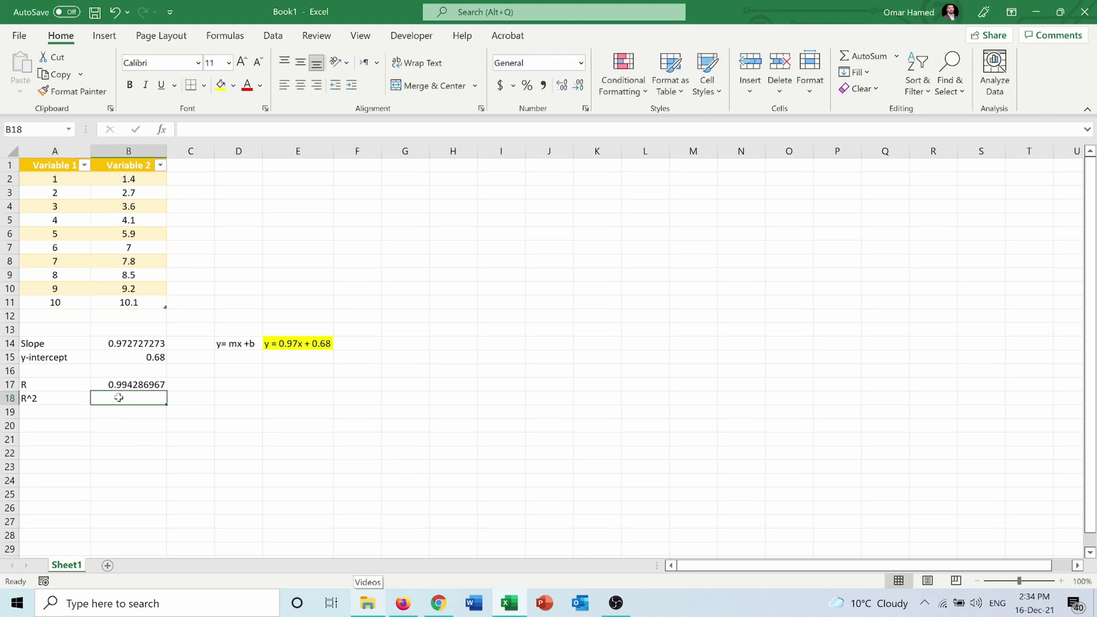
{"action": "type", "text": "="}
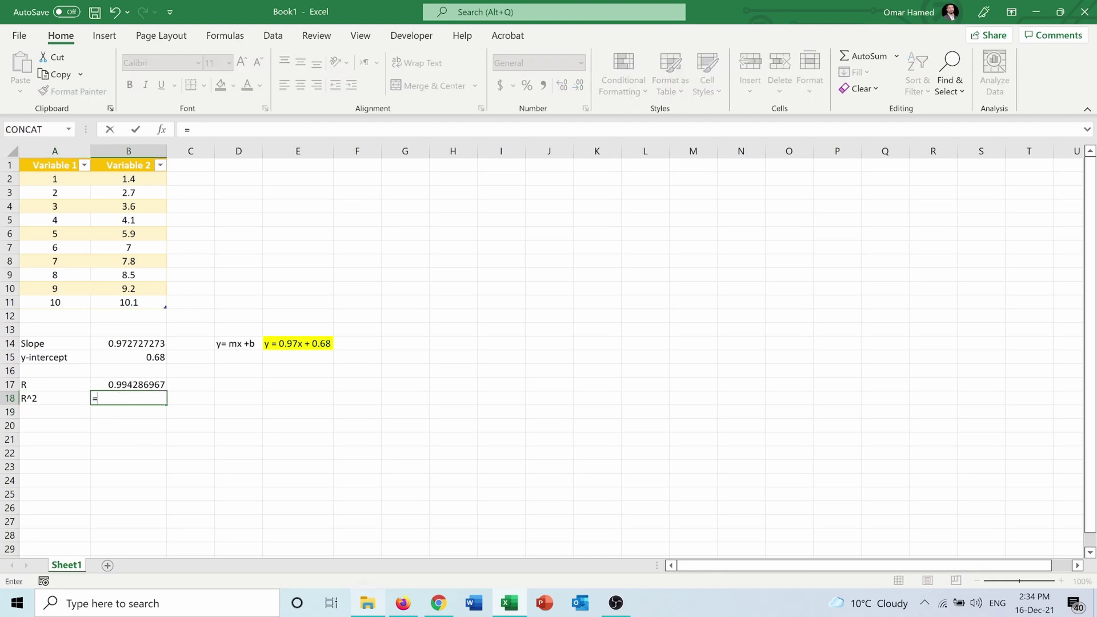
{"action": "type", "text": "s"}
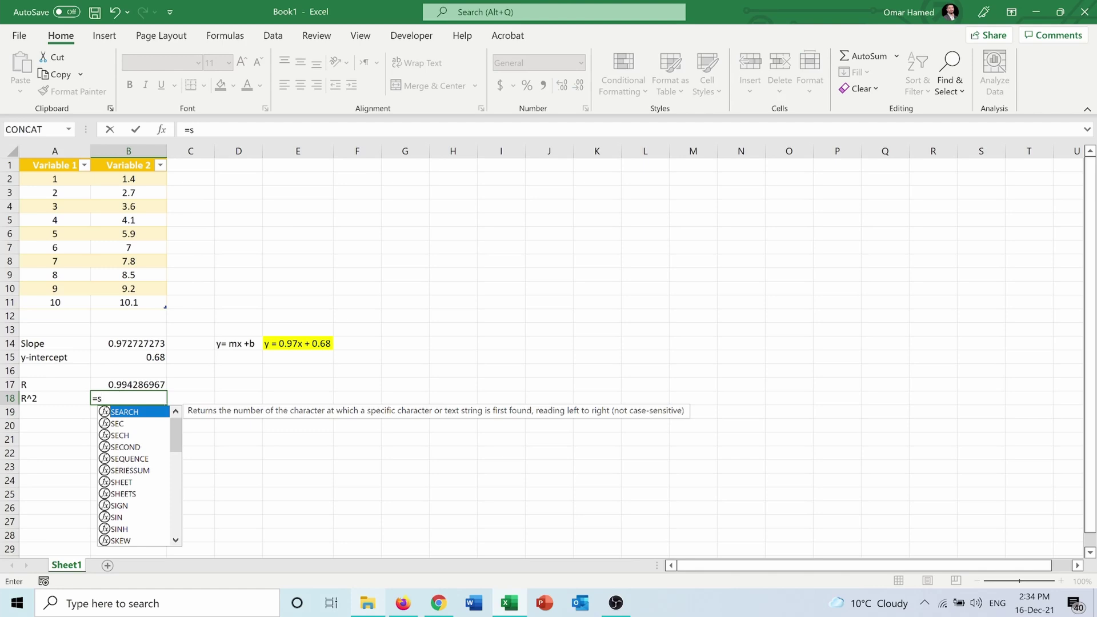
{"action": "type", "text": "q"}
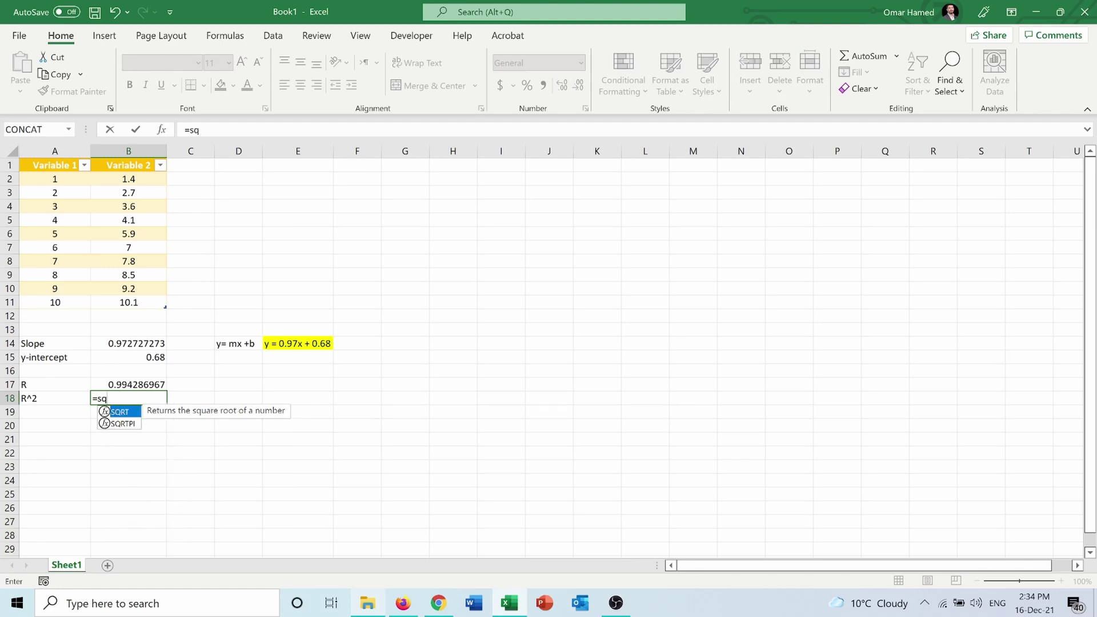
{"action": "double_click", "coordinate": [120, 412]}
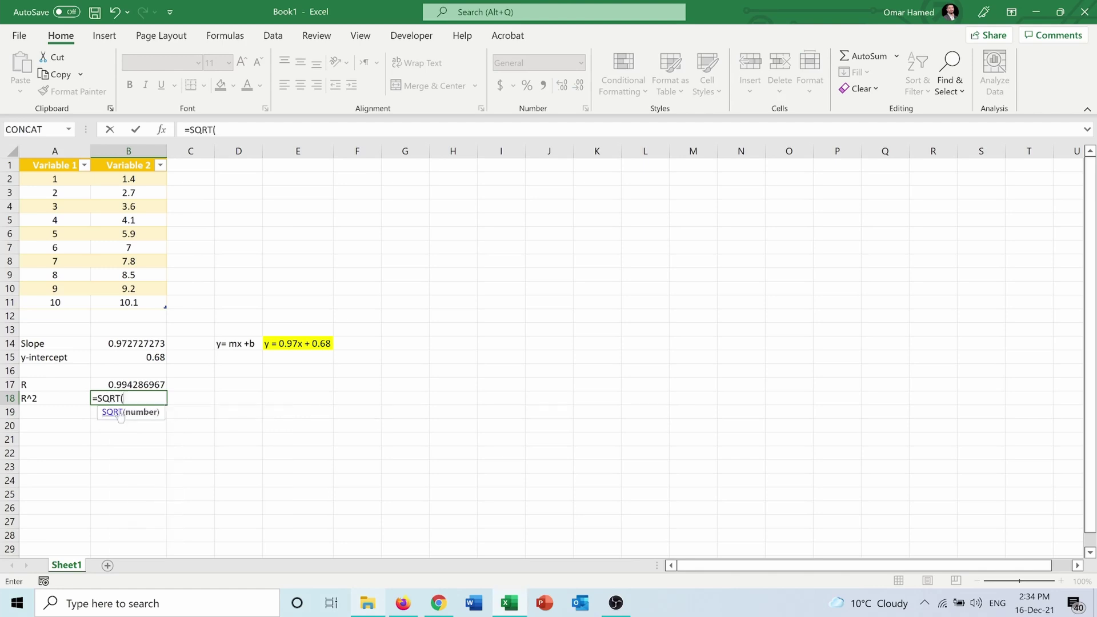
{"action": "left_click", "coordinate": [132, 384]}
{"action": "type", "text": ")"}
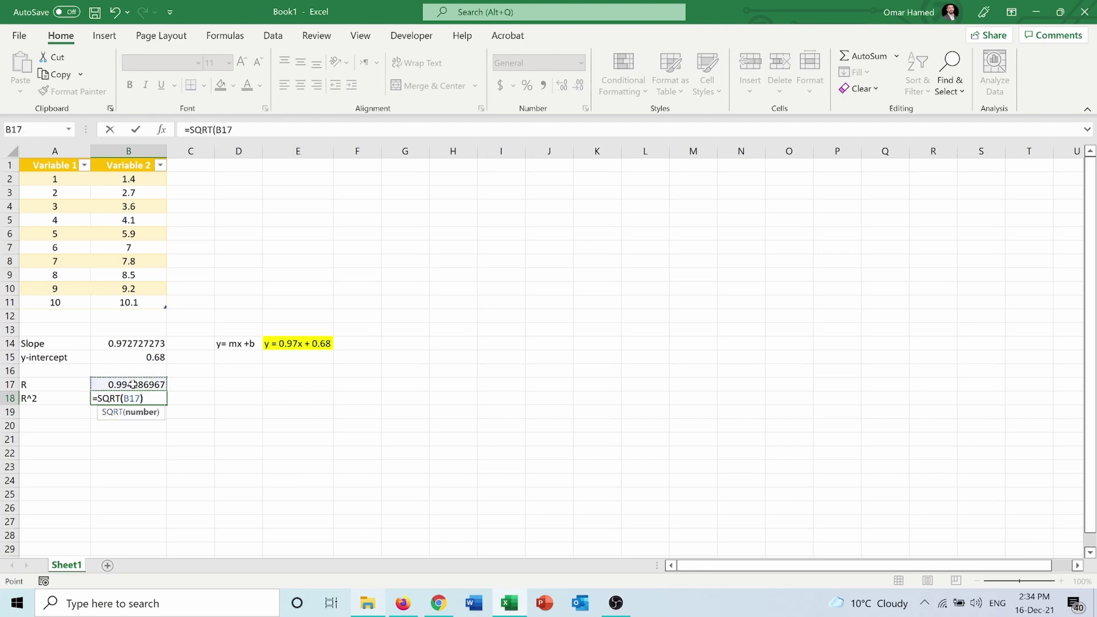
{"action": "key", "text": "Return"}
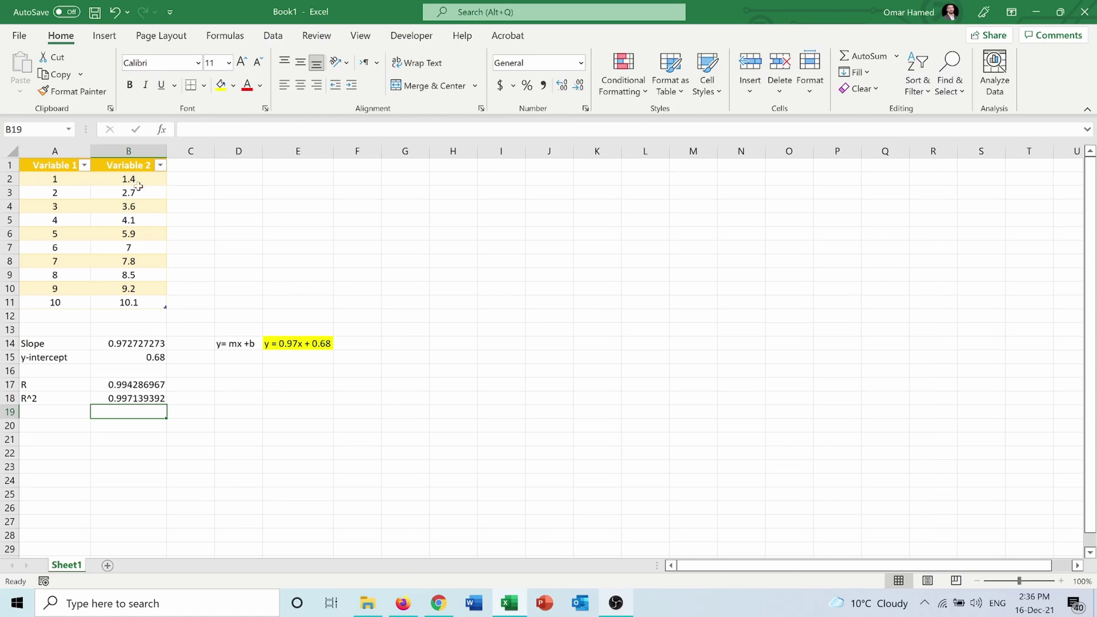
Insert a 2-D Line chart of the Variable 2 values in B2:B11
{"action": "left_click_drag", "start_coordinate": [113, 178], "coordinate": [124, 302]}
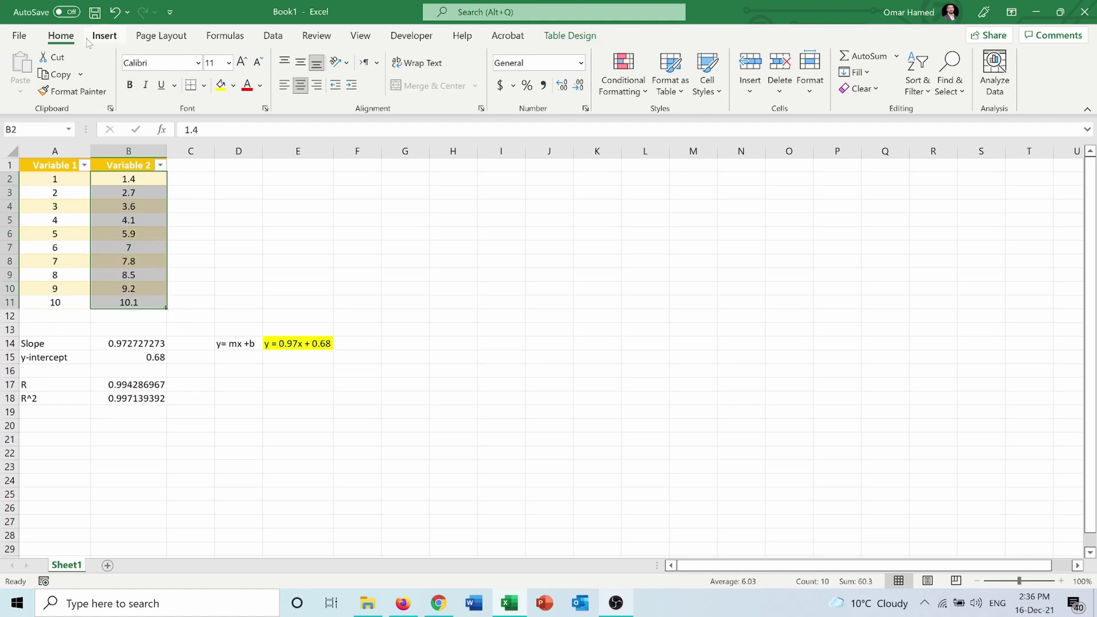
{"action": "left_click", "coordinate": [105, 37]}
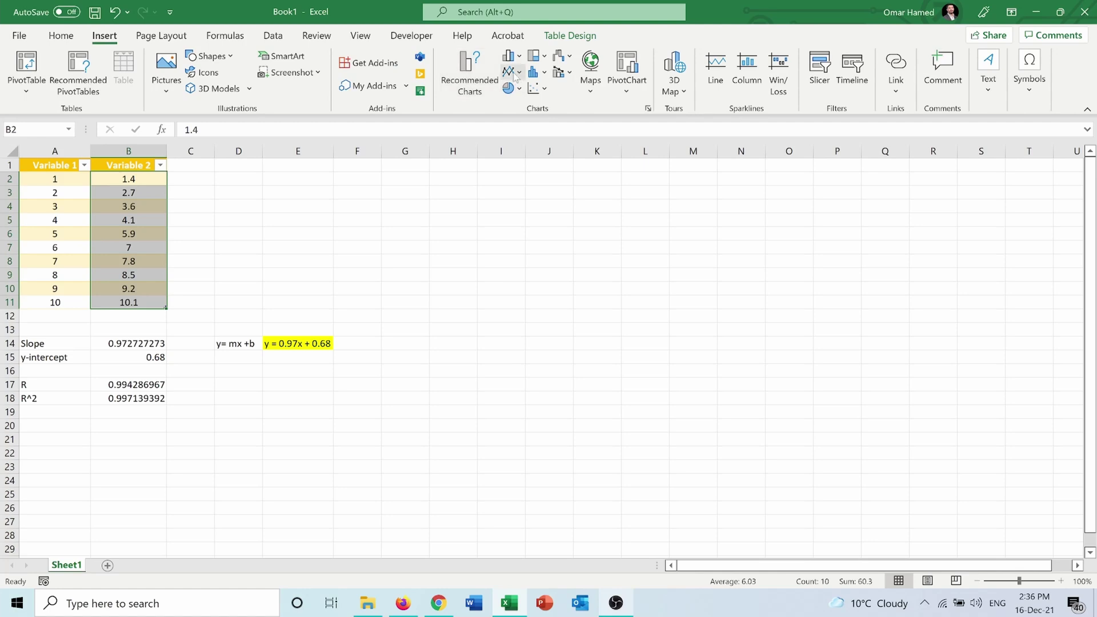
{"action": "left_click", "coordinate": [516, 74]}
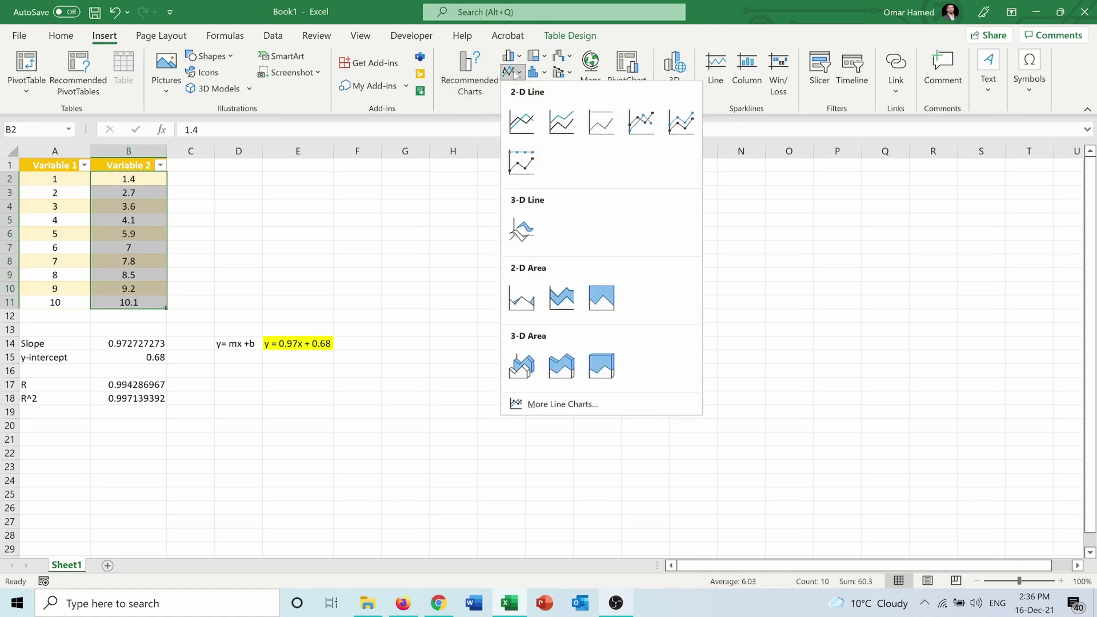
{"action": "left_click", "coordinate": [521, 122]}
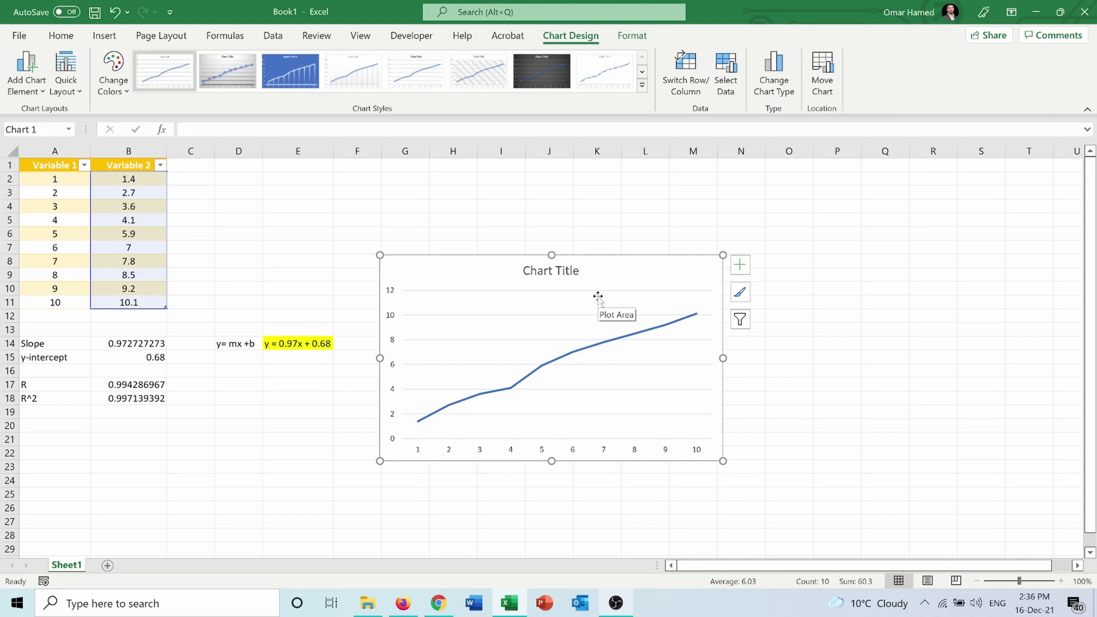
Add a linear trendline displaying its equation y = 0.9727x + 0.68 and R² = 0.9886
{"action": "left_click", "coordinate": [740, 267]}
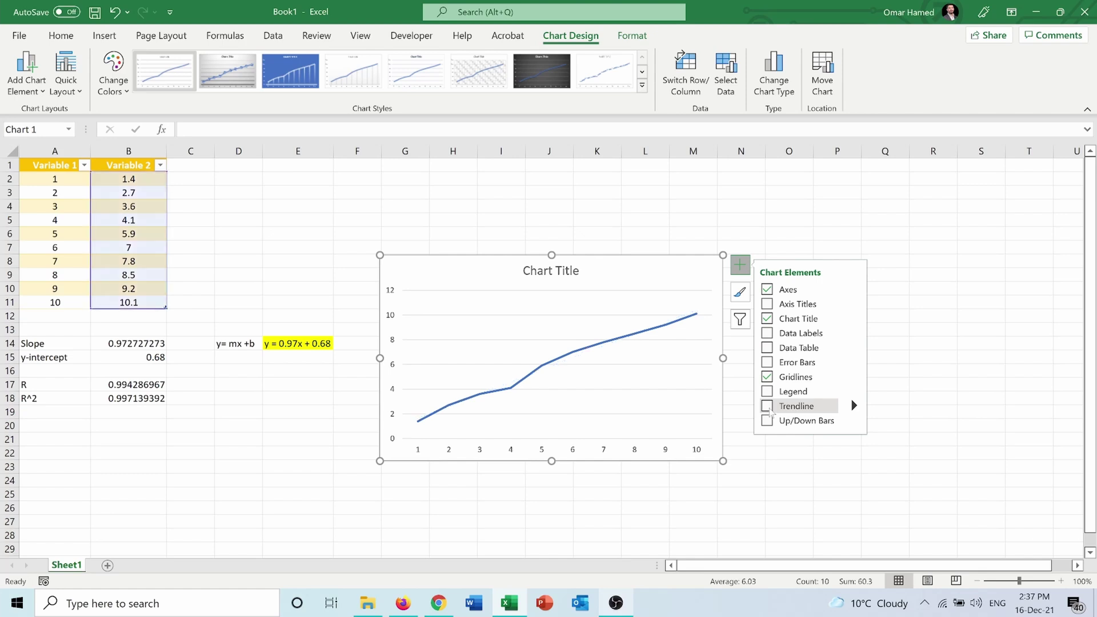
{"action": "left_click", "coordinate": [854, 405]}
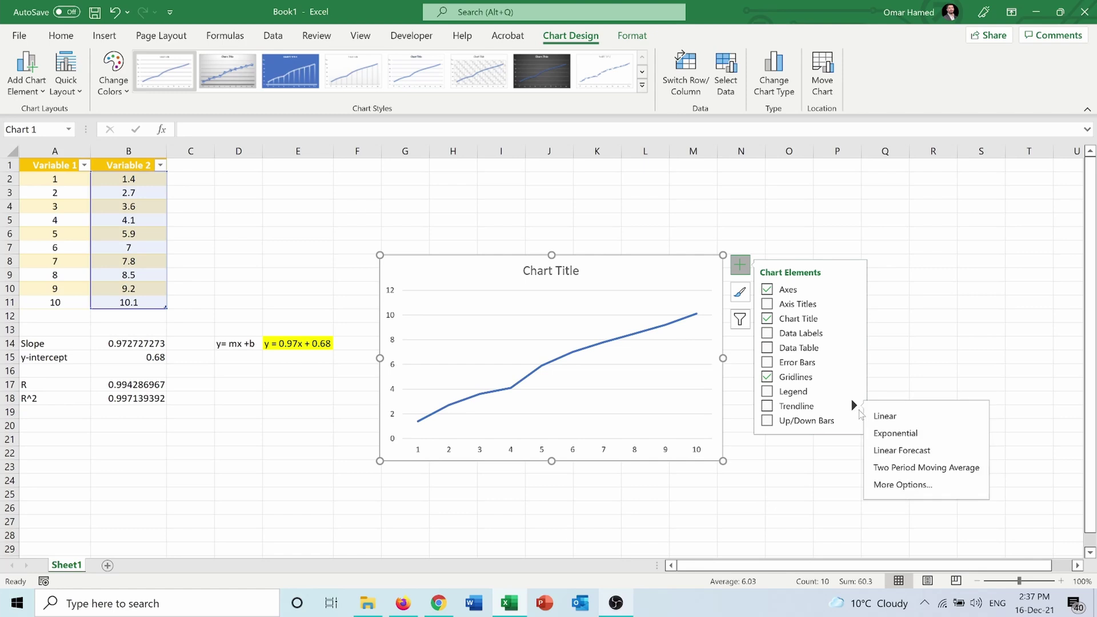
{"action": "left_click", "coordinate": [905, 487]}
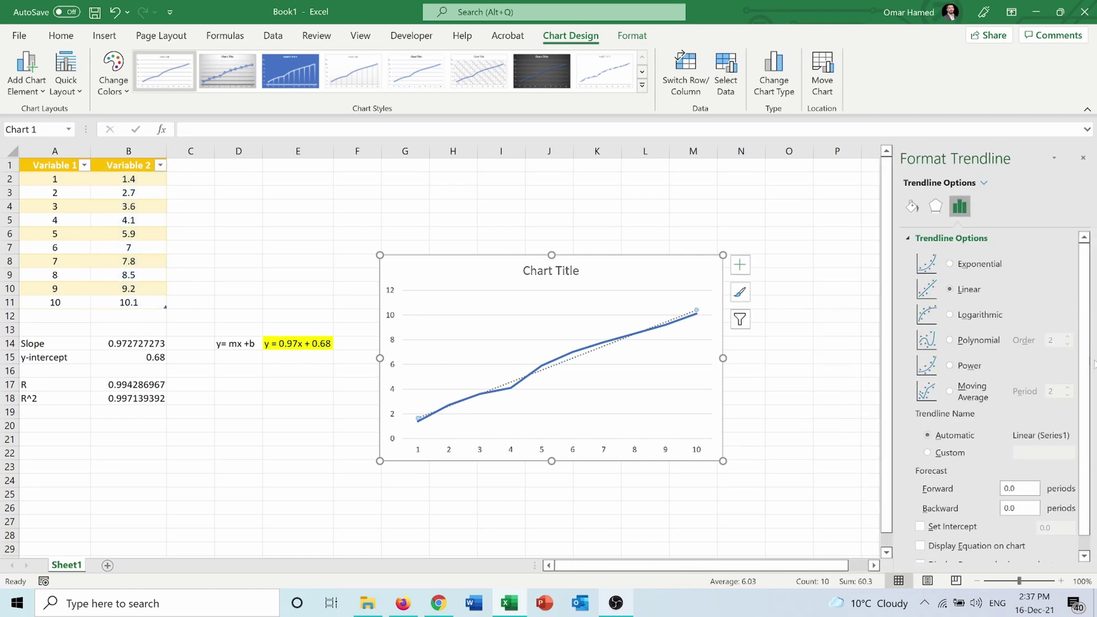
{"action": "scroll", "coordinate": [921, 533], "scroll_direction": "down", "scroll_amount": 1}
{"action": "left_click", "coordinate": [920, 530]}
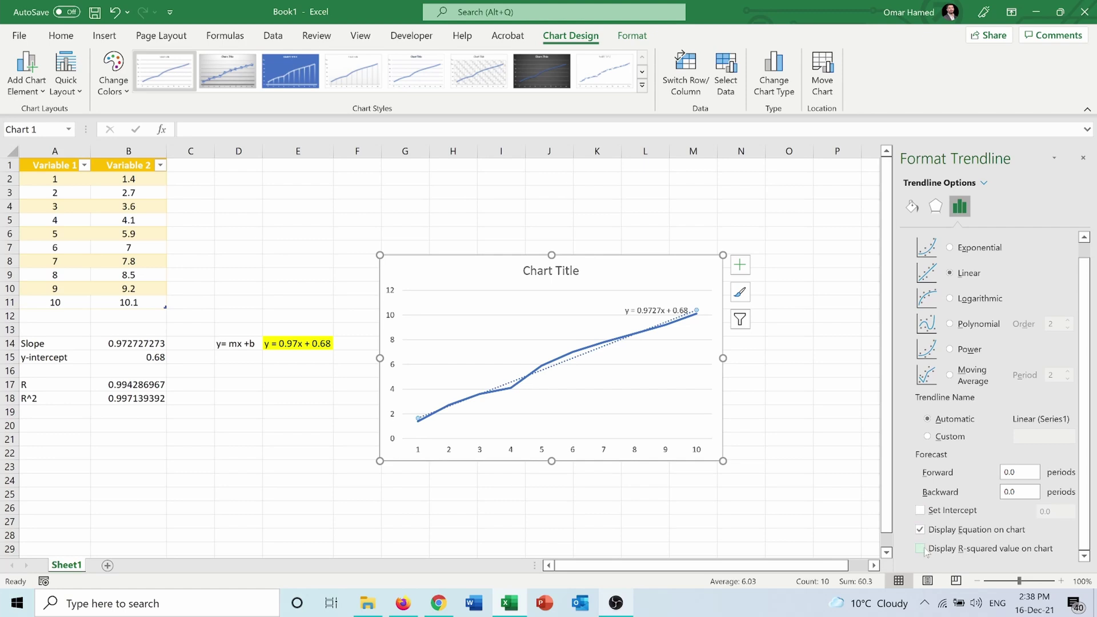
{"action": "left_click", "coordinate": [924, 549]}
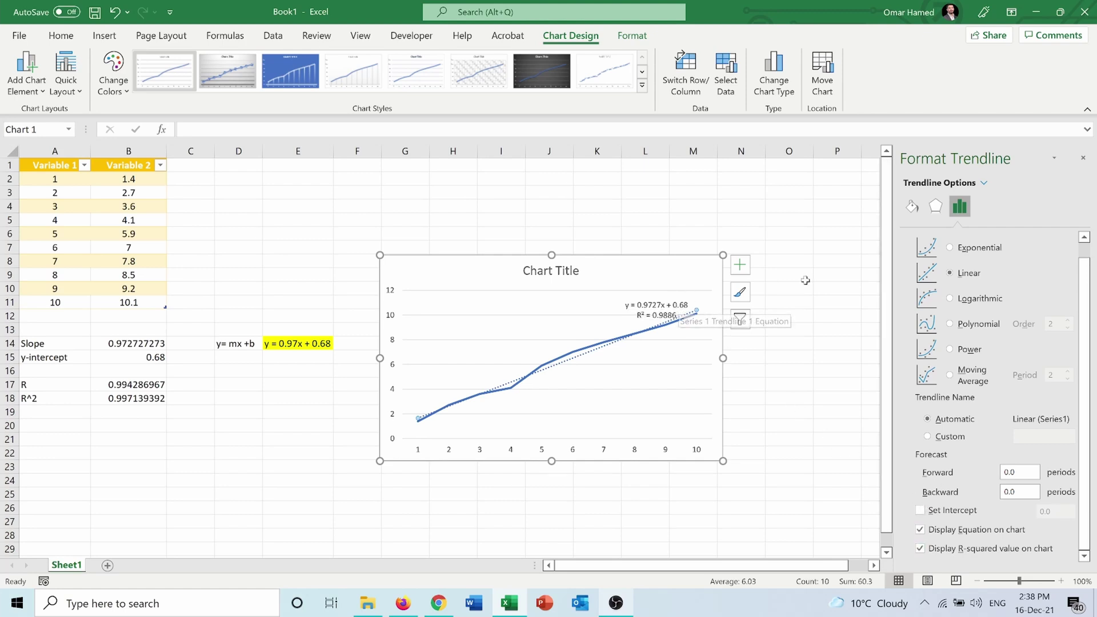
{"action": "left_click", "coordinate": [1082, 158]}
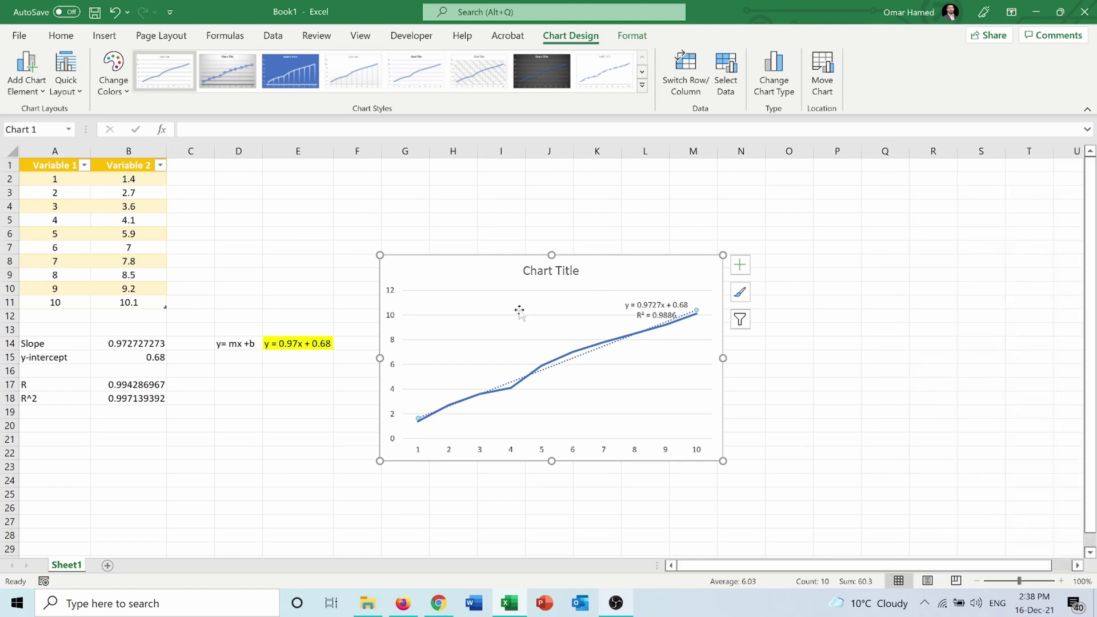